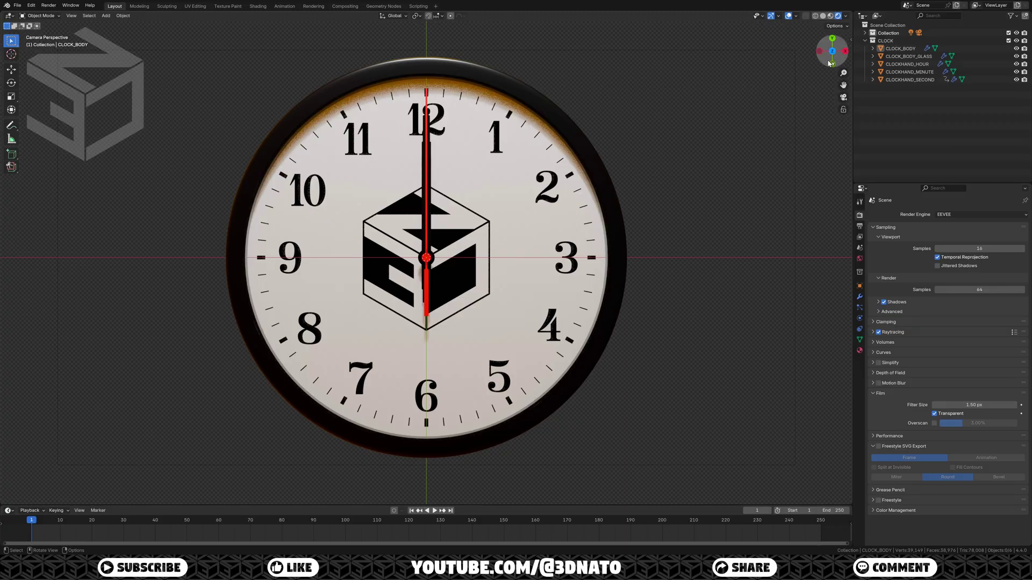
- Inspect the clock body, glass and hands, ending on the second hand, then open the Animation workspace
click(886, 49)
click(886, 56)
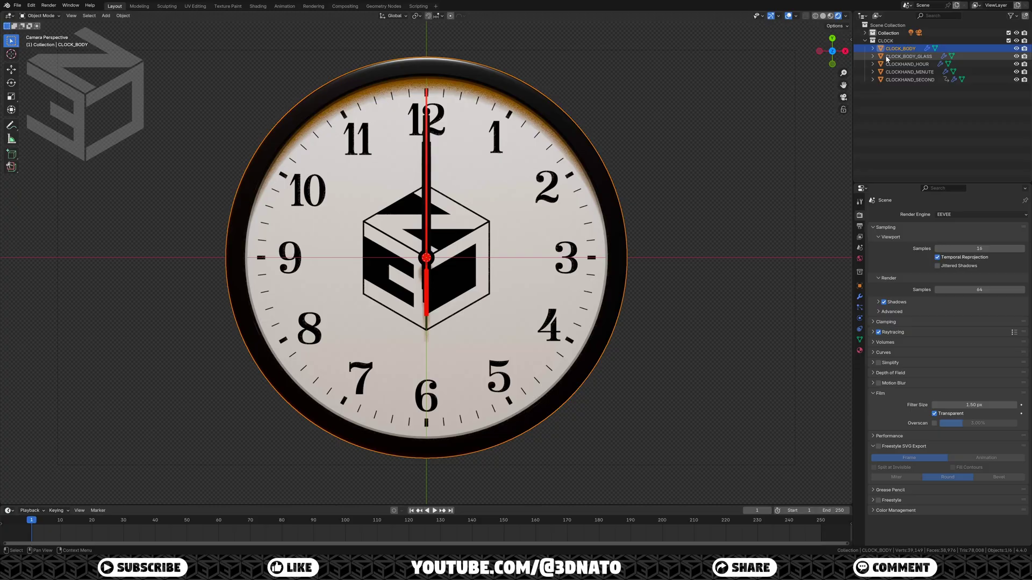
click(887, 63)
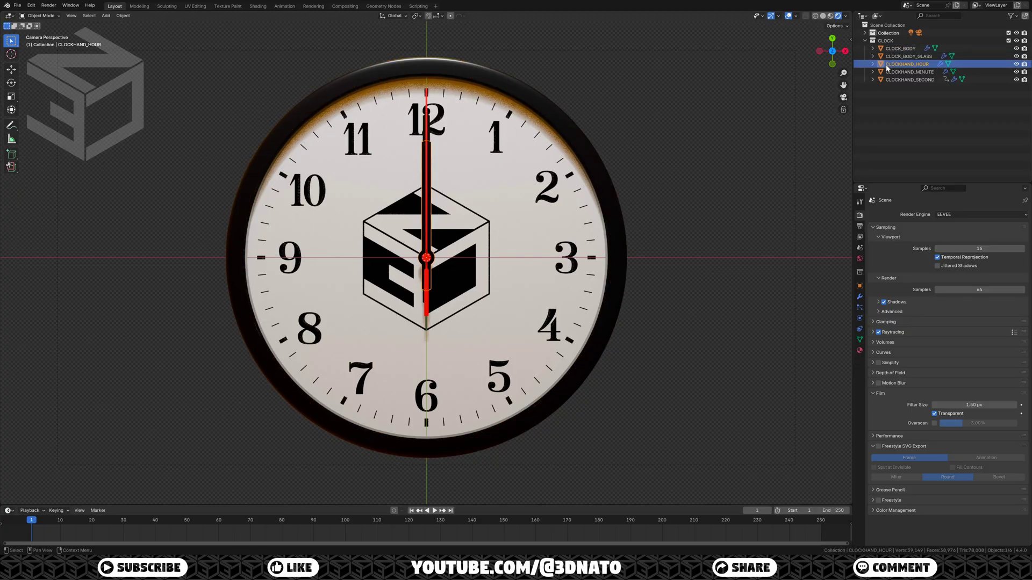
click(887, 72)
click(888, 80)
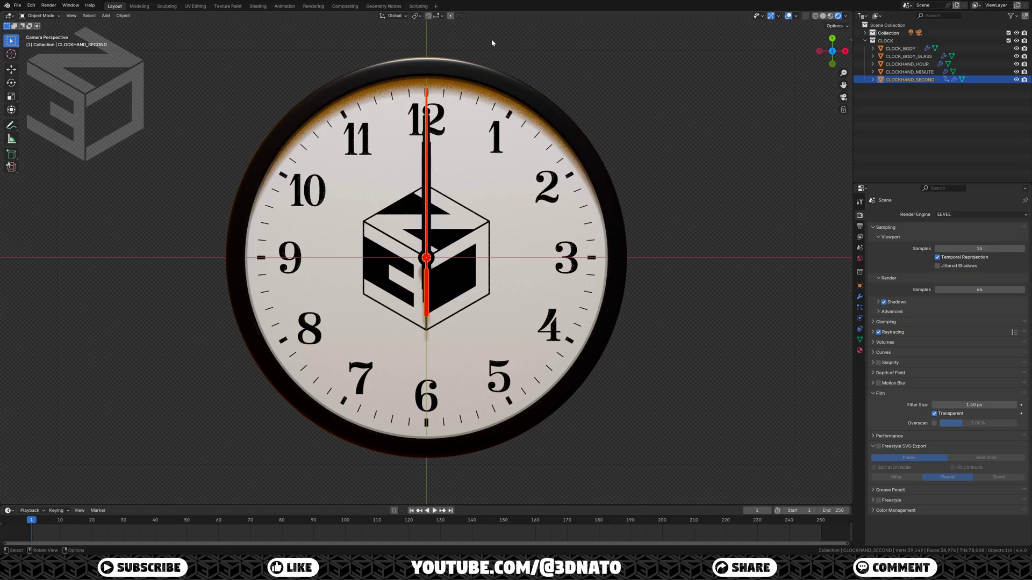
click(285, 6)
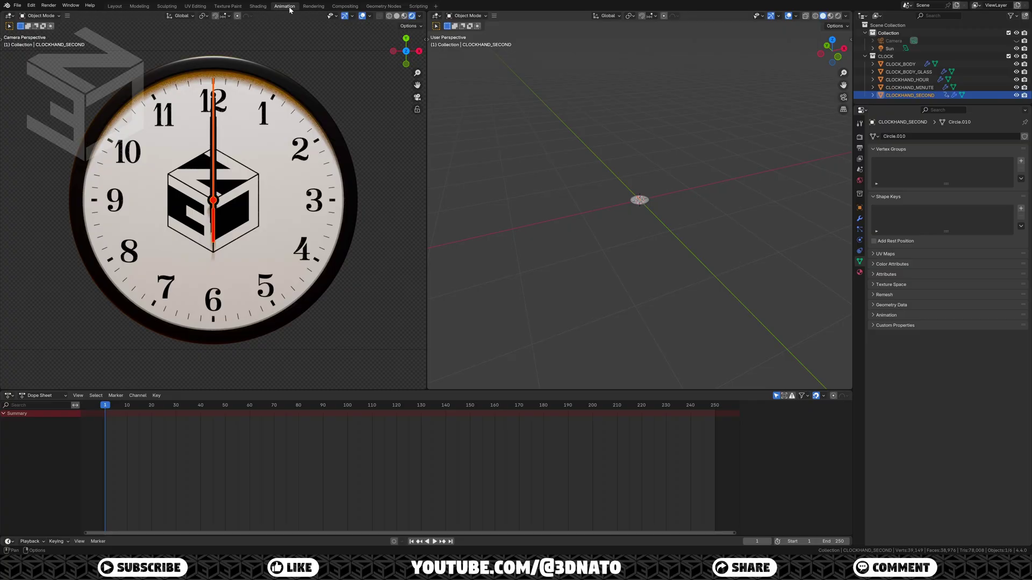
- Turn the right viewport into a Graph Editor and the lower area into a Timeline
click(435, 16)
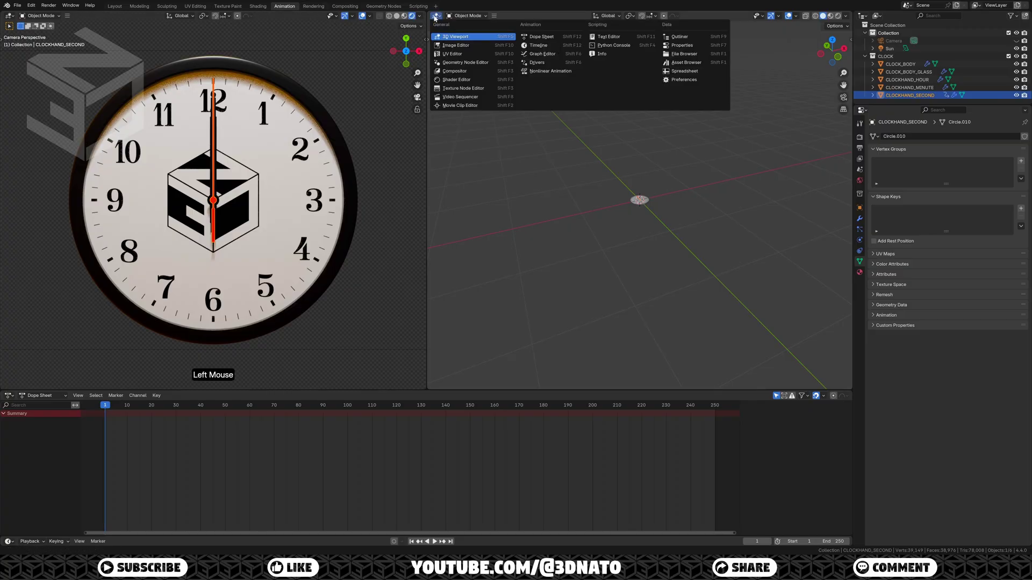
click(539, 54)
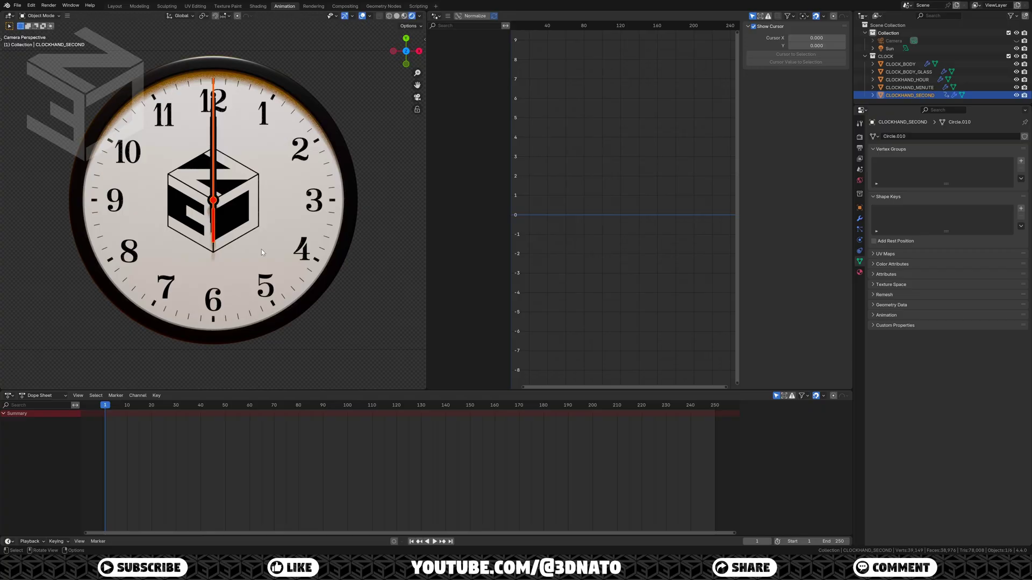
click(11, 396)
click(100, 426)
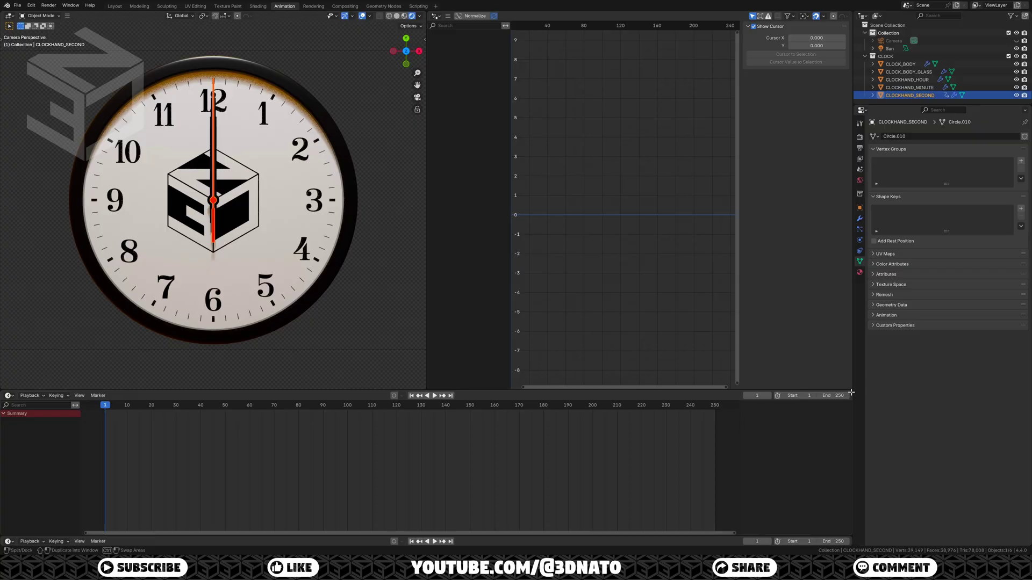
- Split the timeline and make the new half a second Graph Editor
drag(851, 392, 428, 412)
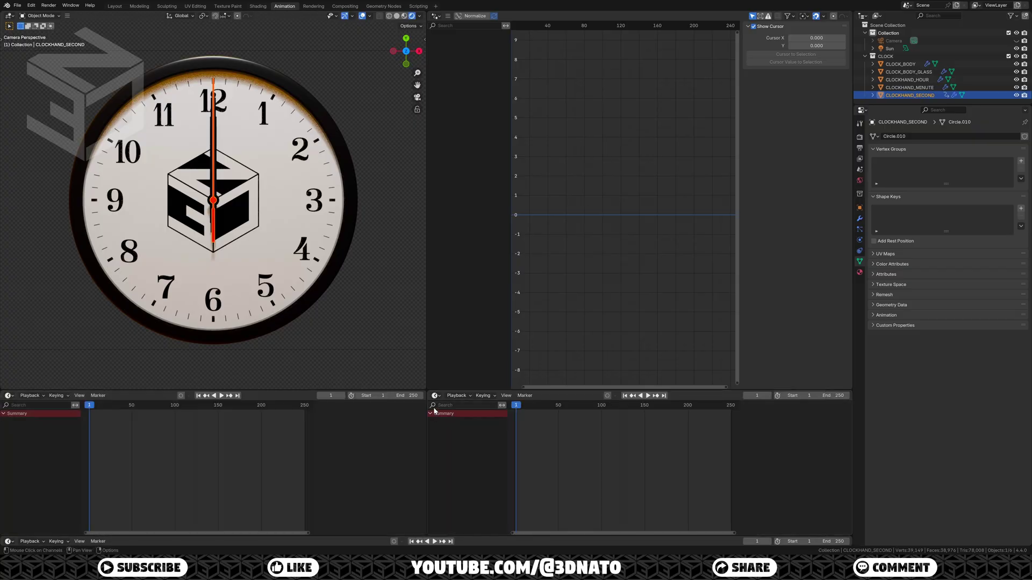
click(435, 396)
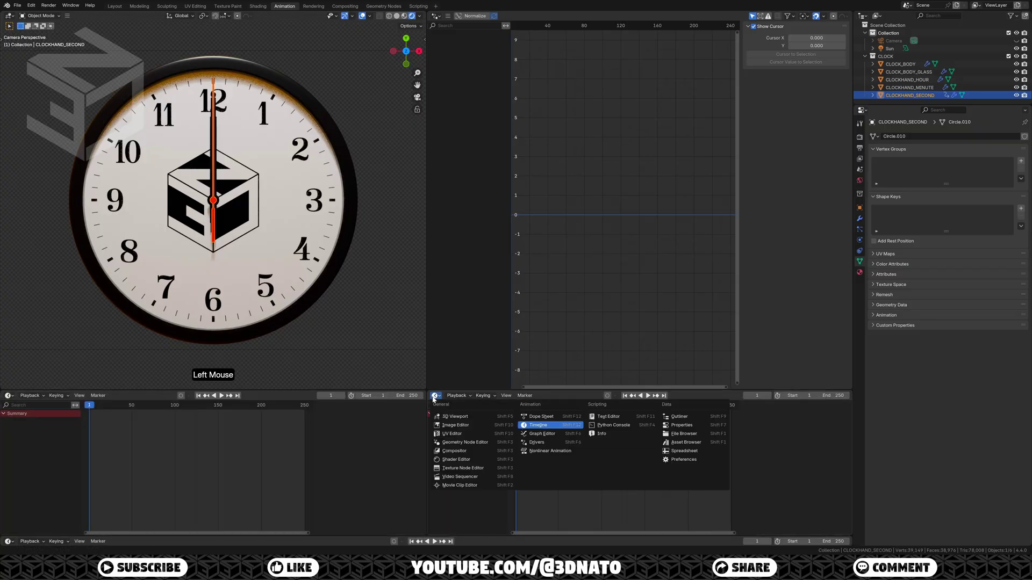
click(542, 434)
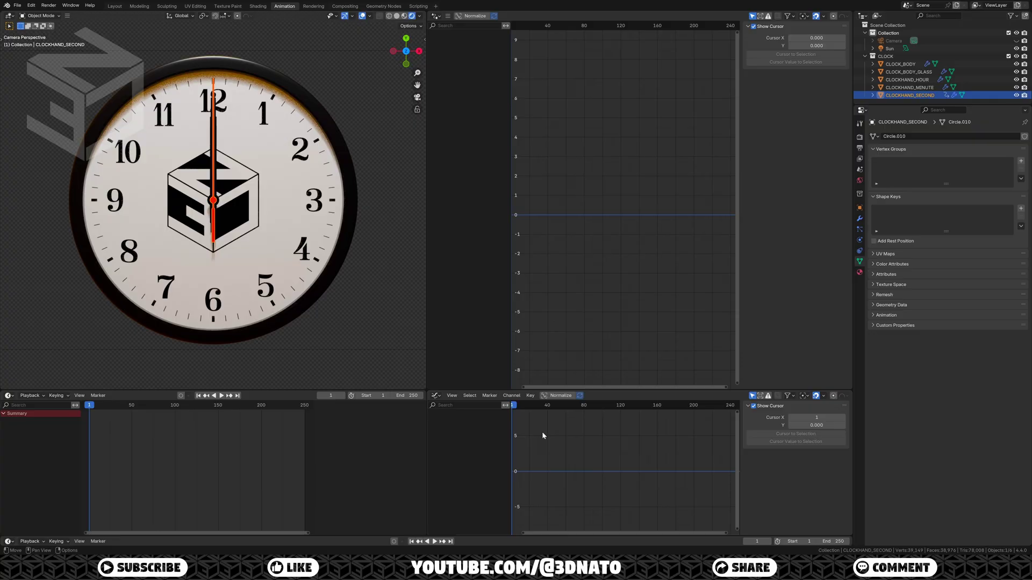
- Set the frame rate to 30 fps and the start frame to 0, then jump to frame 0
click(858, 148)
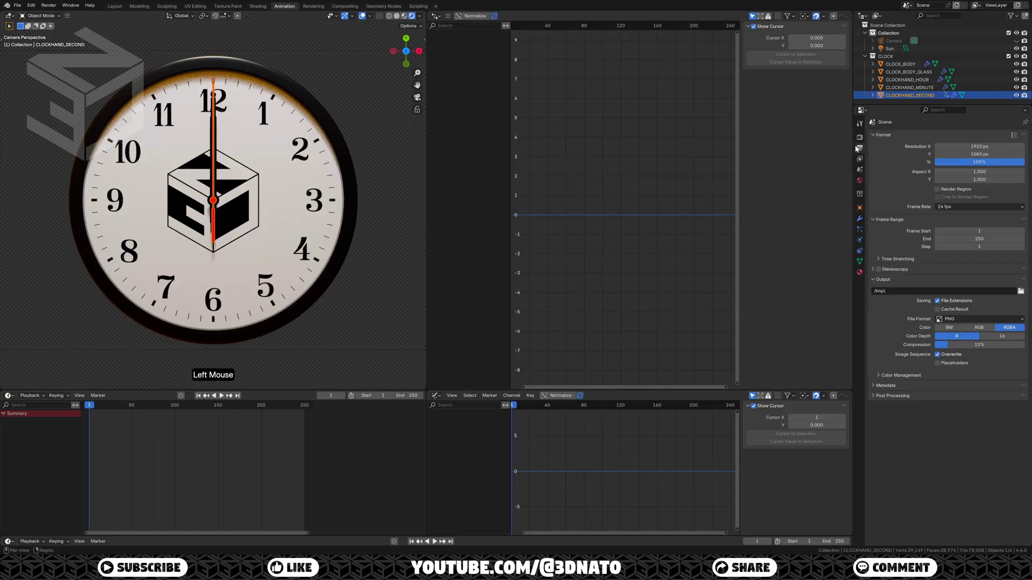
click(960, 207)
click(952, 246)
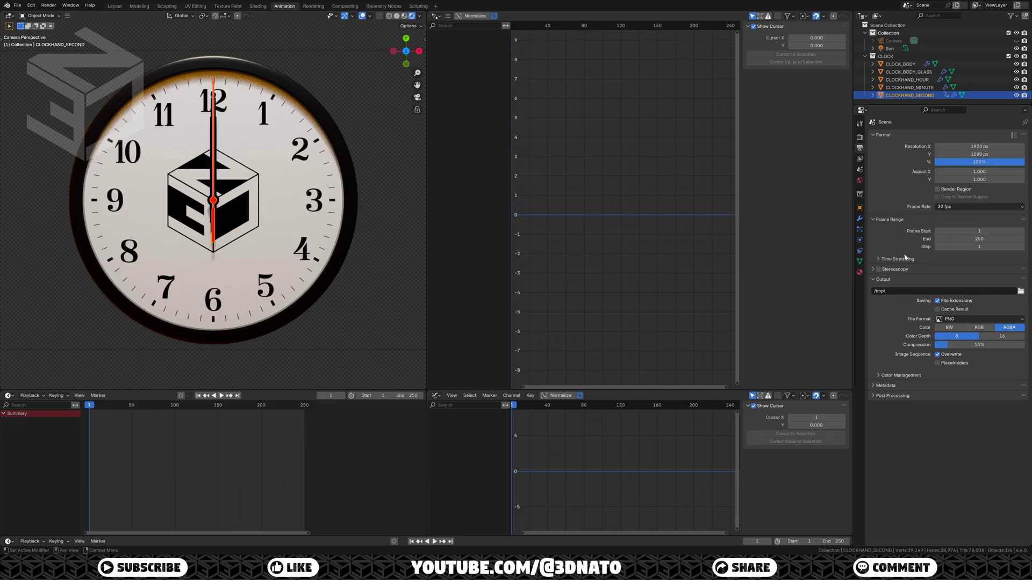
click(383, 395)
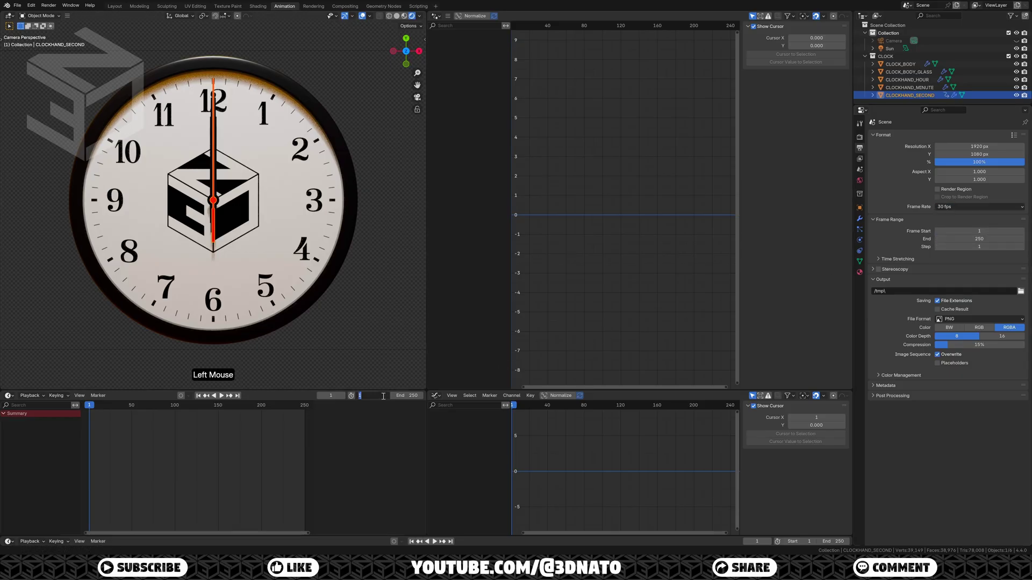
text(0)
key(Return)
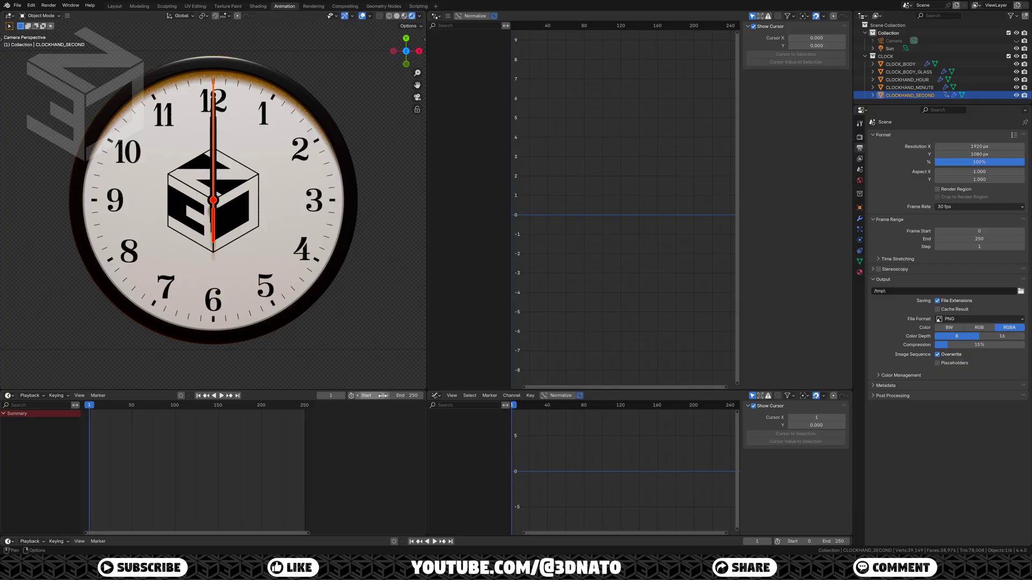
key(shift+Left)
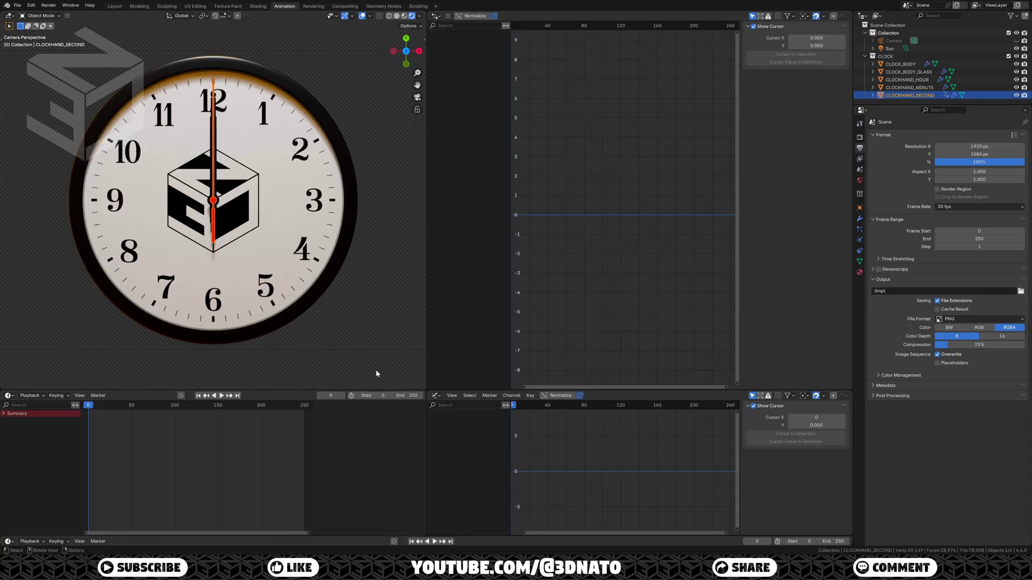
- Keyframe the second hand's rotation at frame 0 and move to frame 30
key(k)
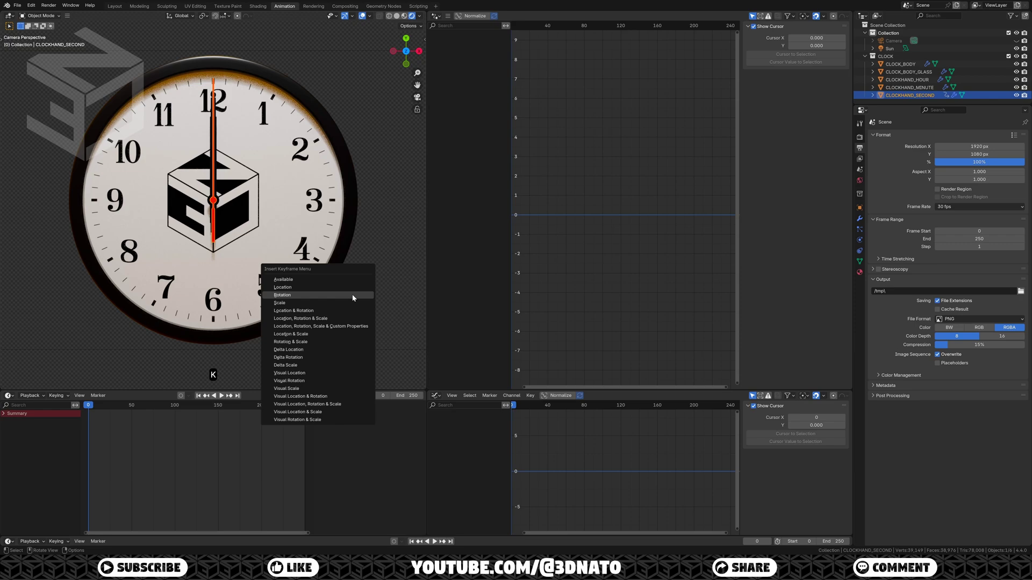
click(352, 295)
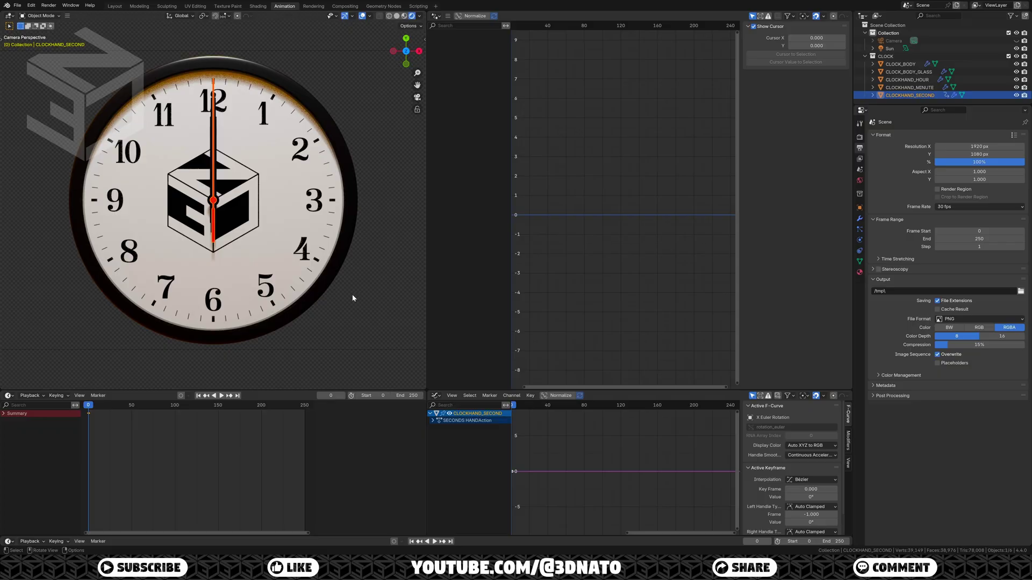
click(333, 394)
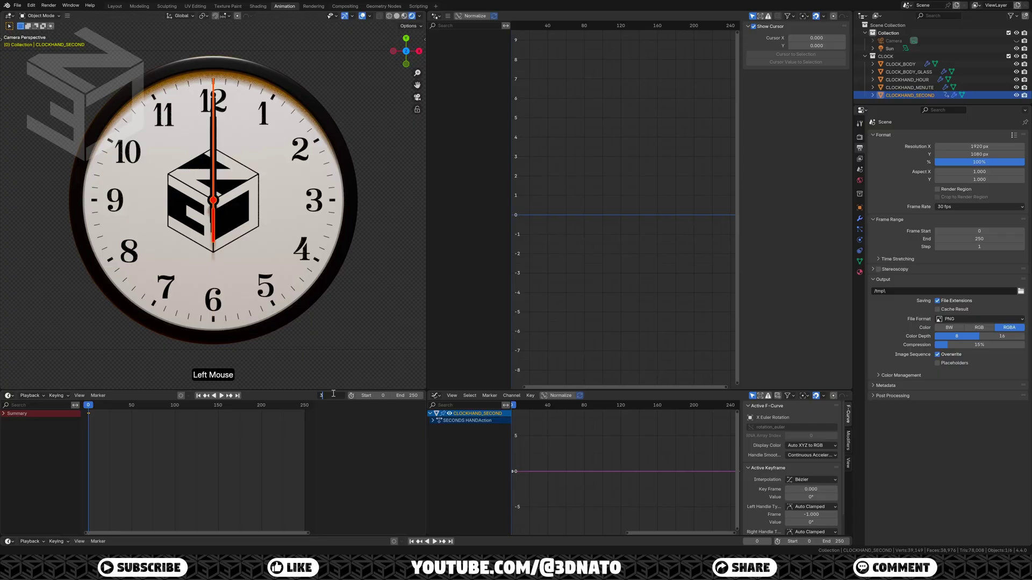
text(30)
key(Return)
- Rotate the second hand -6 degrees on Z and keyframe its rotation at frame 30
key(r)
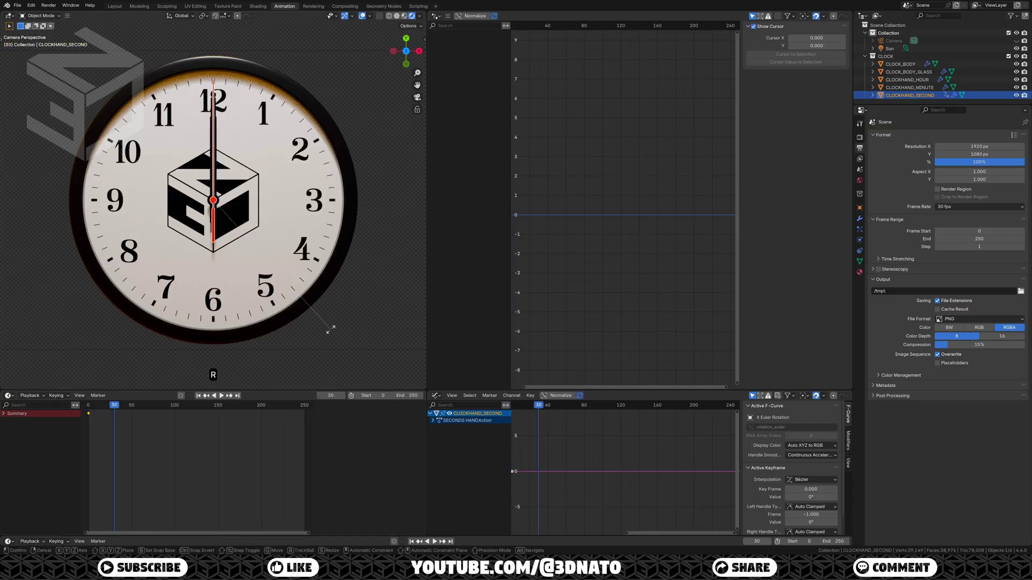
key(z)
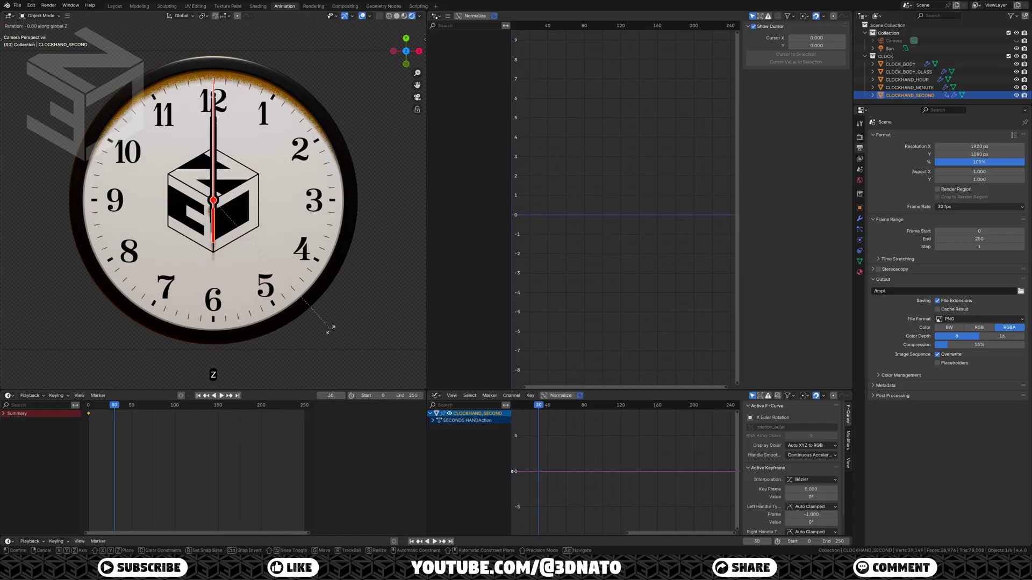
text(-)
text(6)
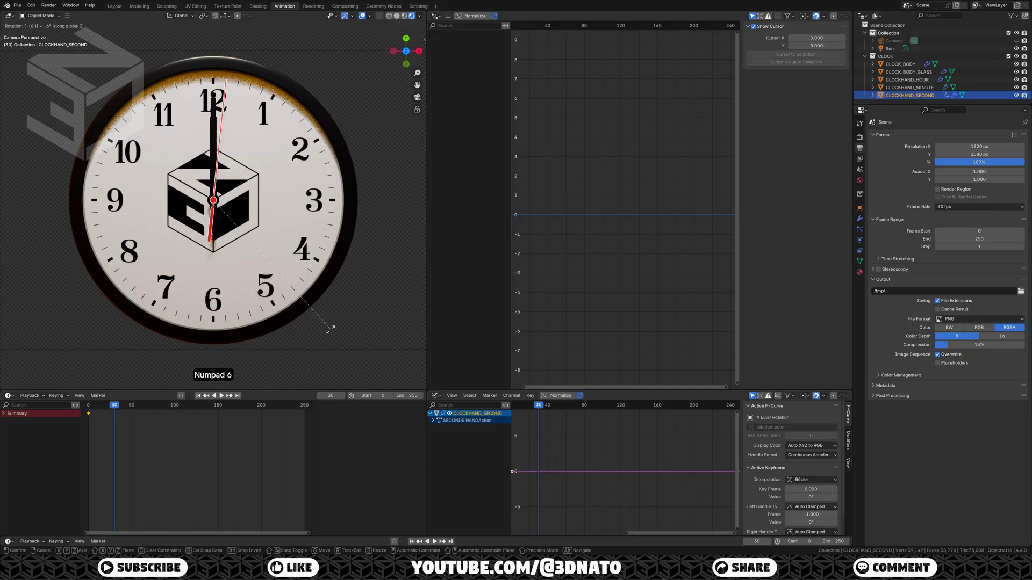
key(KP_Enter)
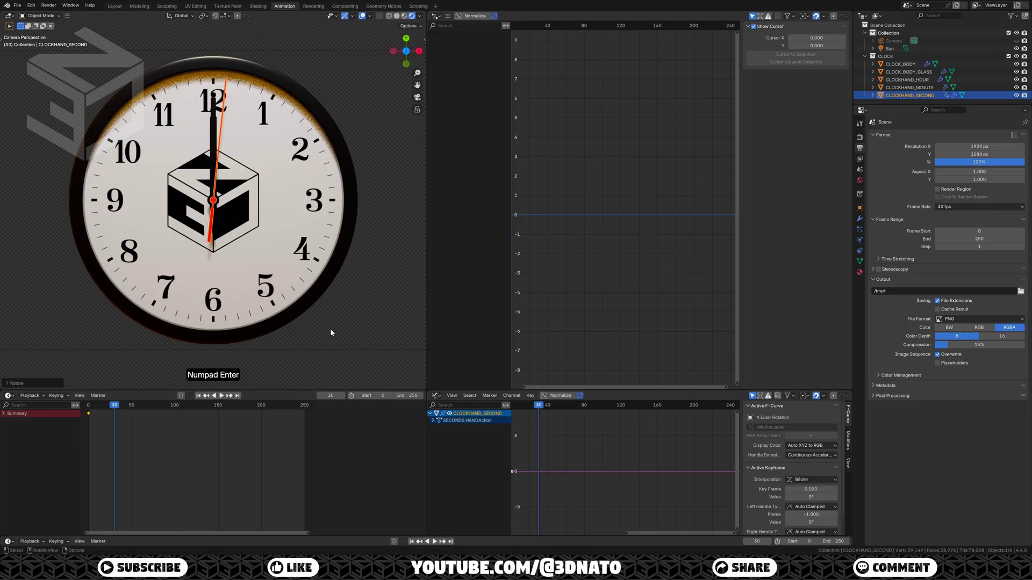
key(k)
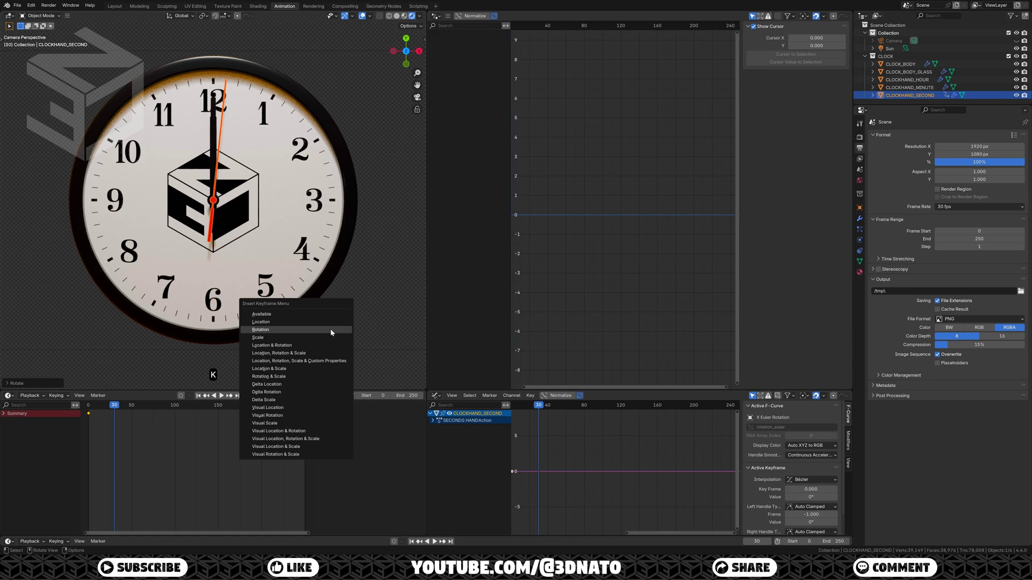
click(330, 329)
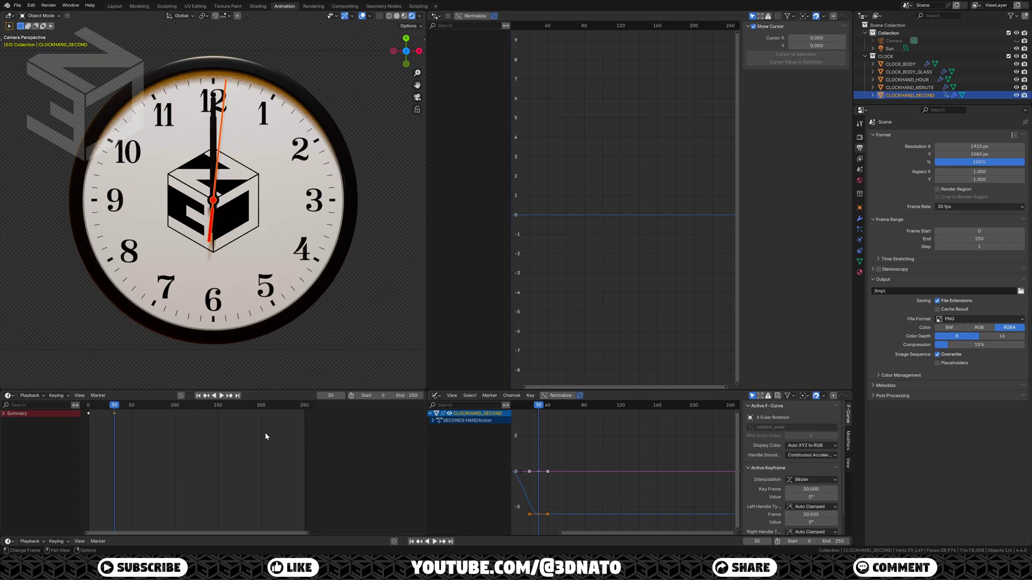
- Set all of the second hand's rotation keyframes to Constant interpolation
key(a)
key(t)
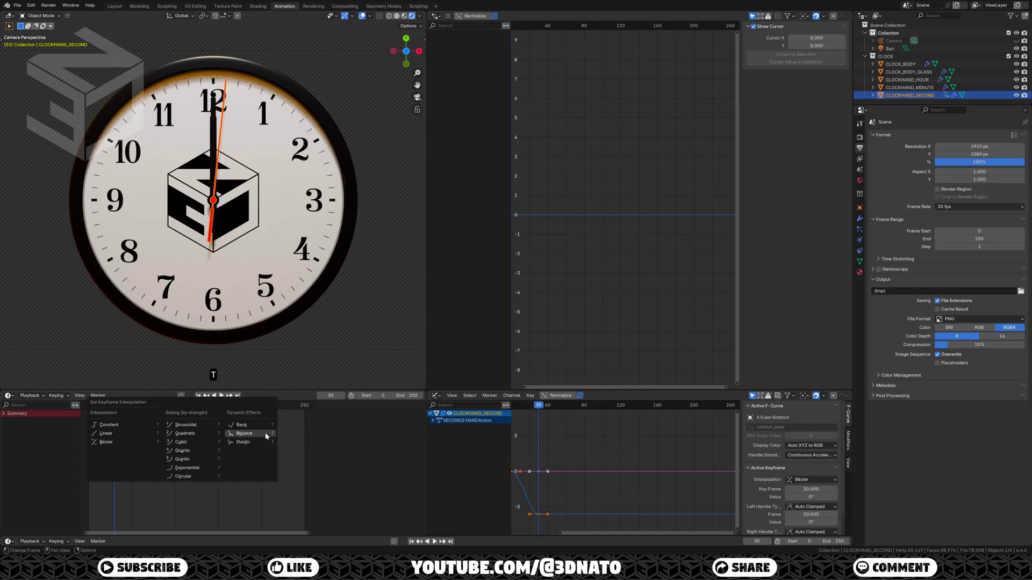
click(142, 425)
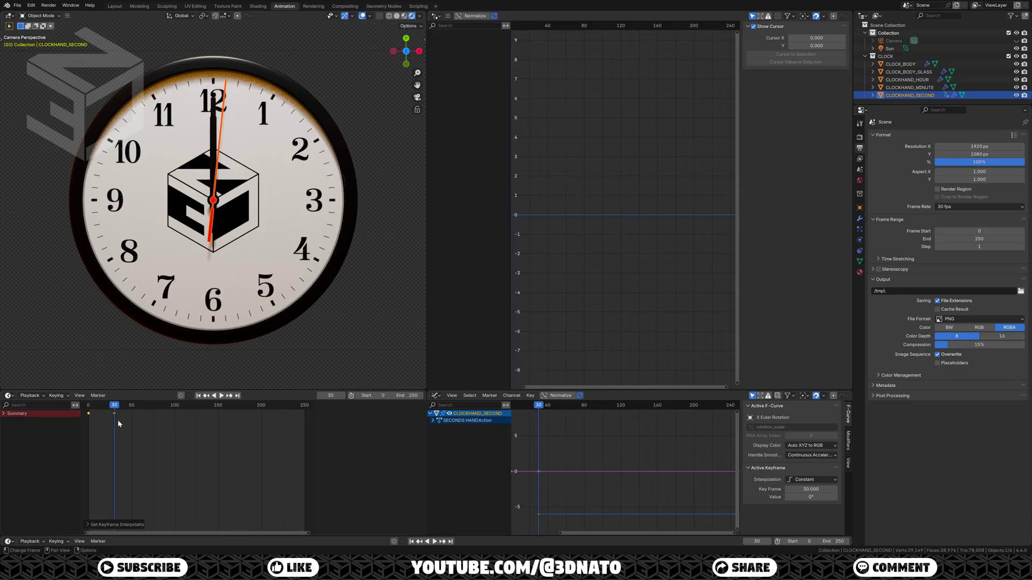
- Duplicate the frame 0 rotation keyframe to frame 25
click(90, 415)
click(90, 415)
key(shift+d)
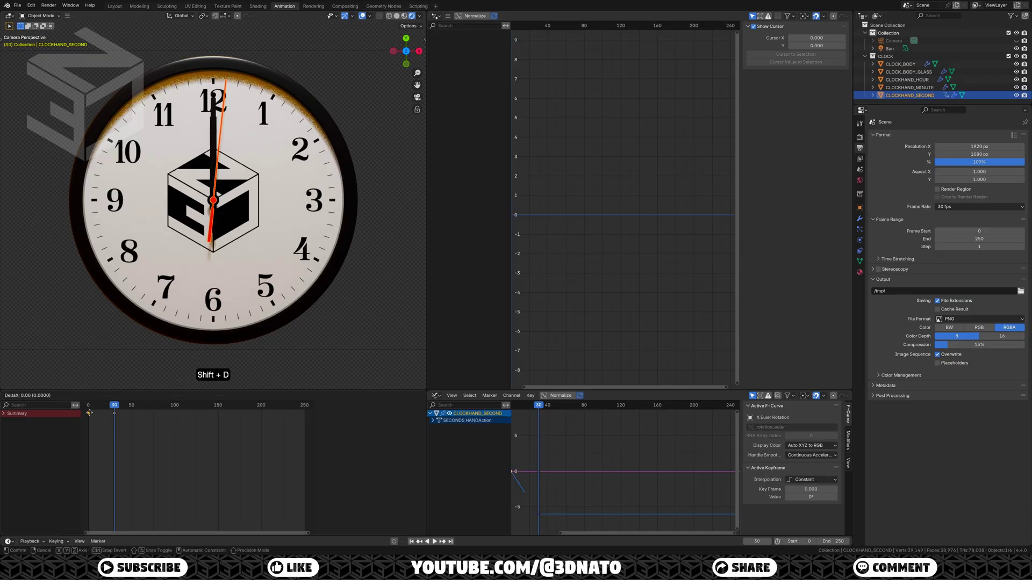
key(KP_2)
key(KP_5)
key(KP_Enter)
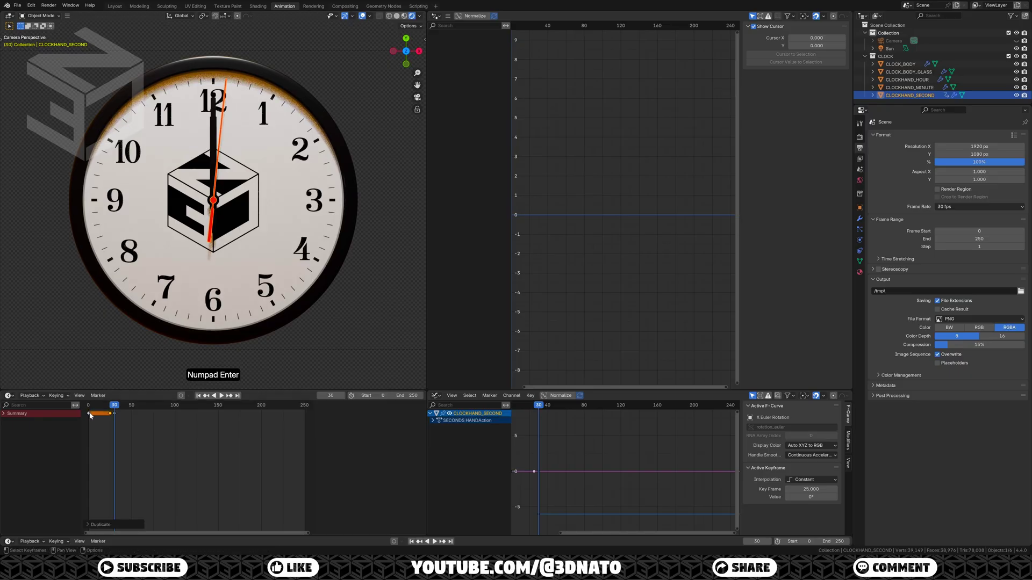
- Give the frame 25 keyframe Bounce interpolation
click(102, 419)
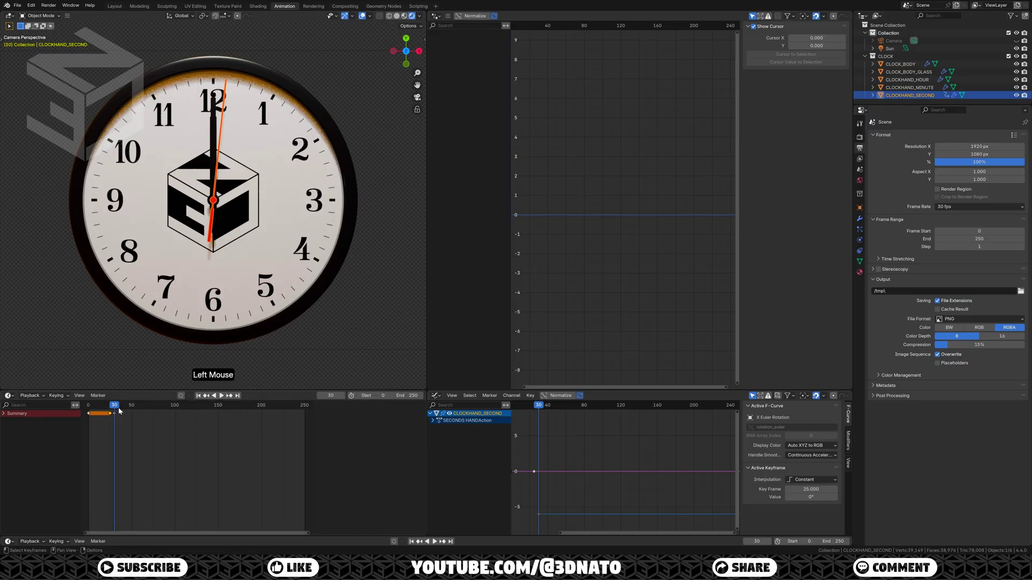
key(t)
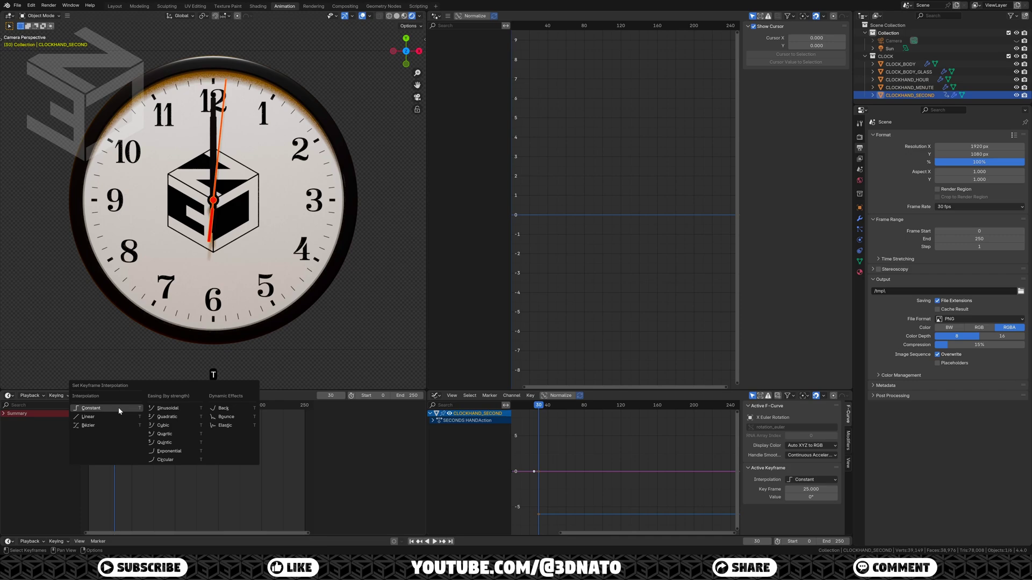
click(213, 417)
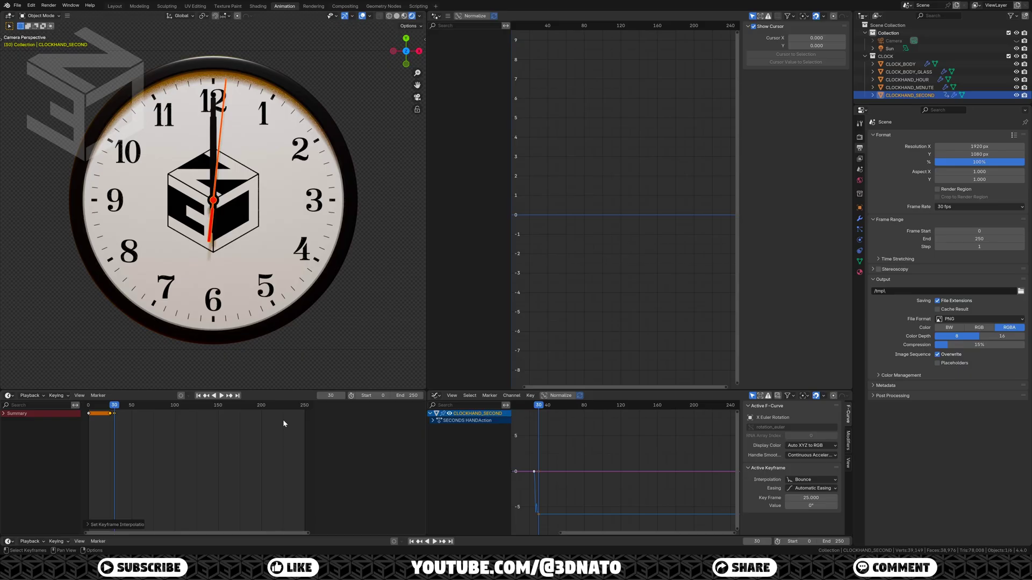
- Delete the second hand's X and Y Euler Rotation channels
click(432, 421)
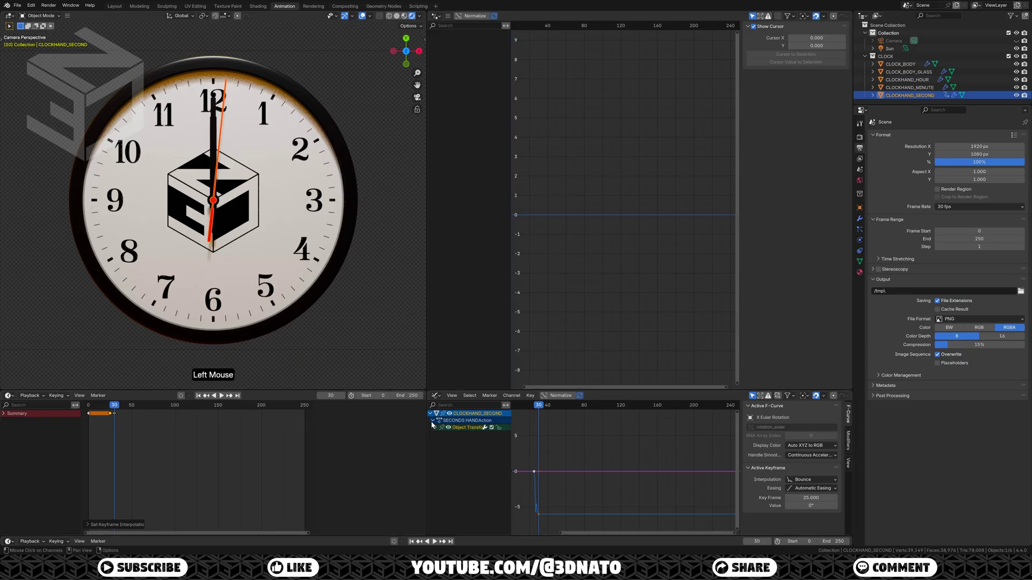
click(434, 428)
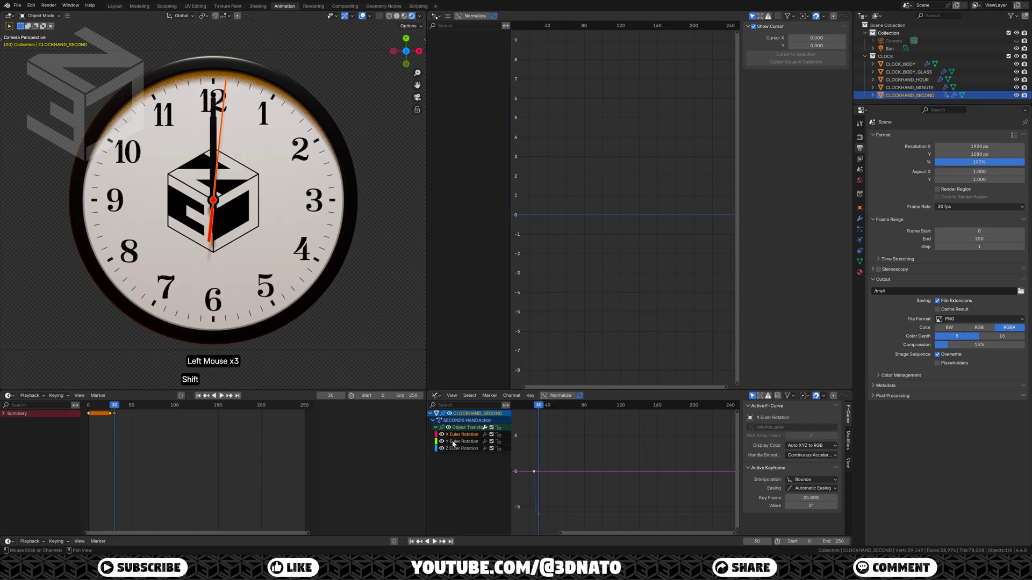
shift+click(453, 442)
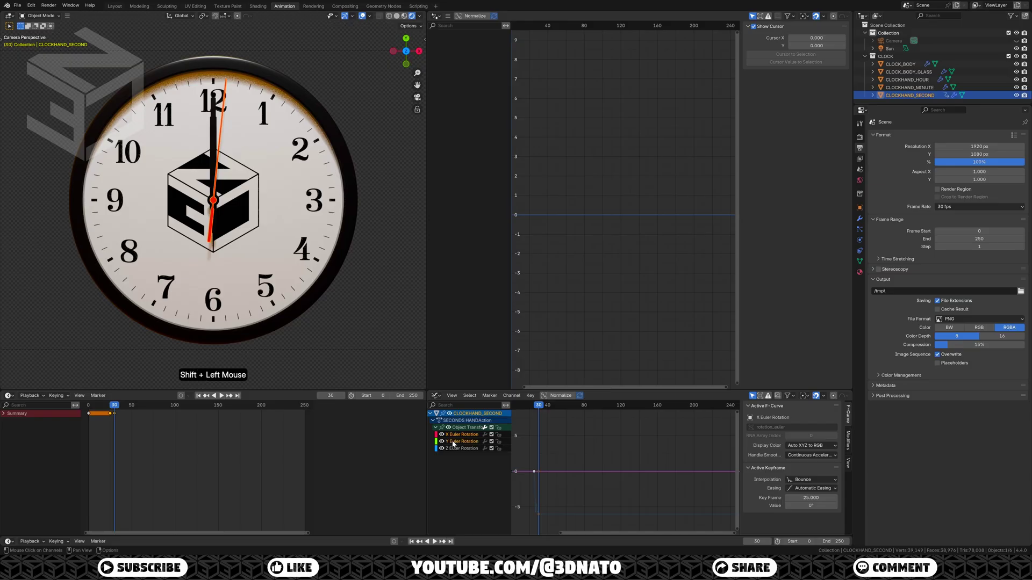
key(x)
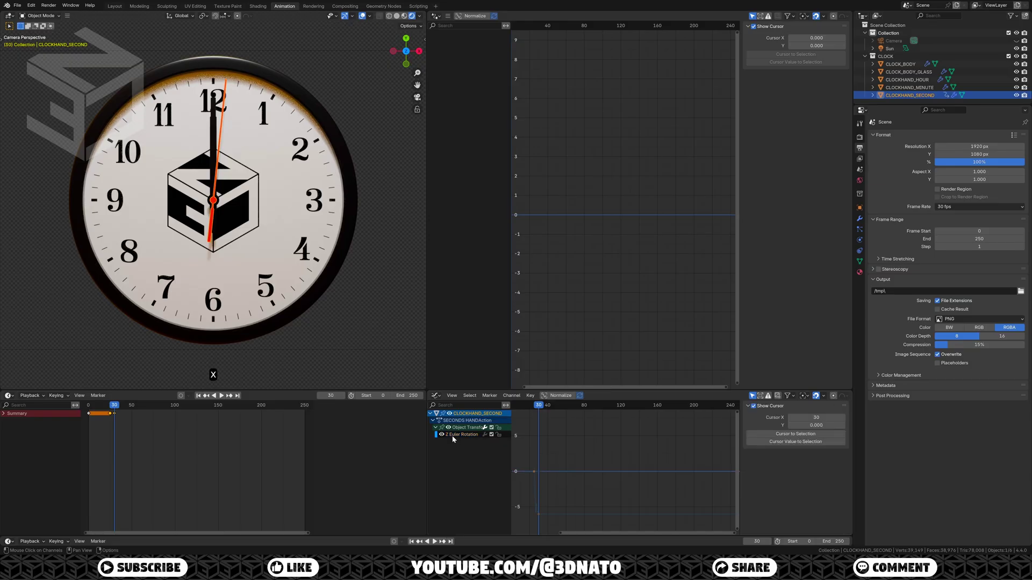
- Add a Cycles modifier to the Z rotation curve with After Mode Repeat with Offset
click(453, 438)
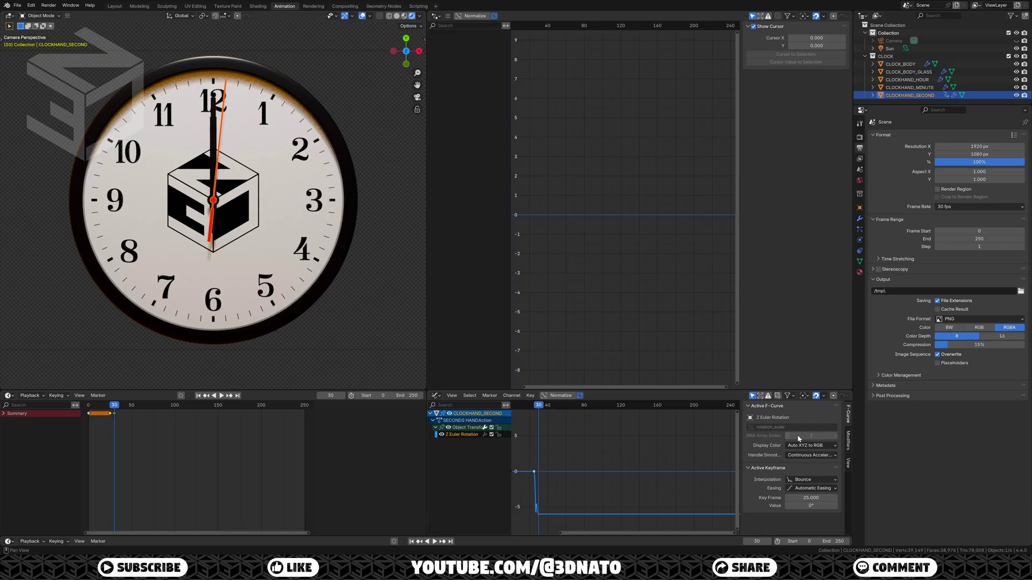
click(847, 440)
click(799, 407)
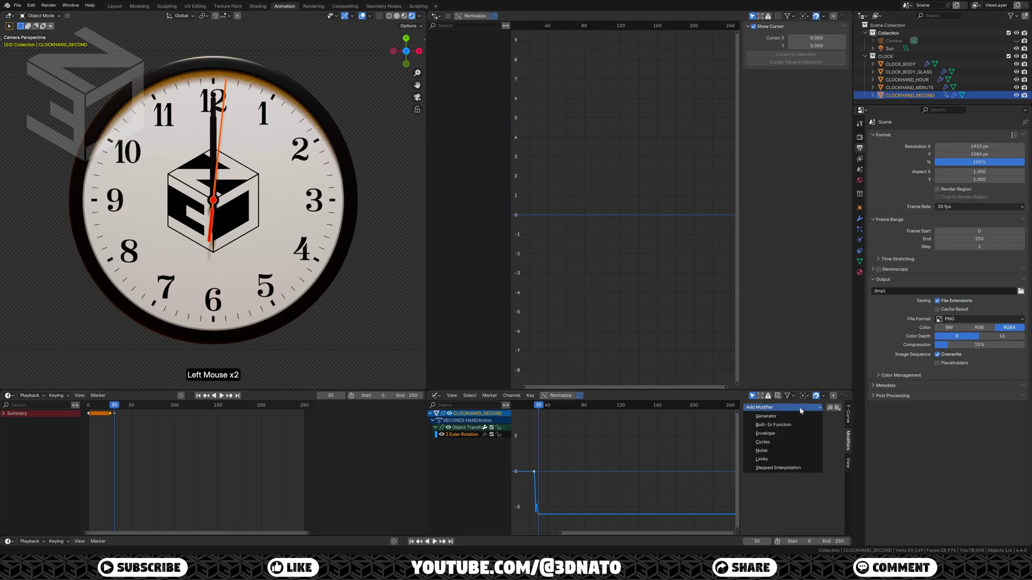
click(792, 443)
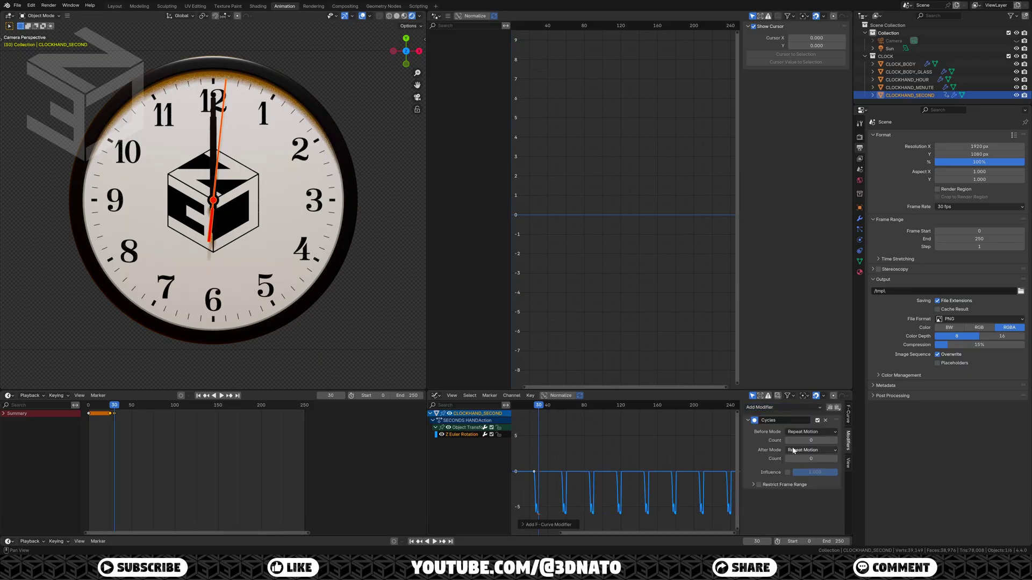
click(798, 451)
click(795, 476)
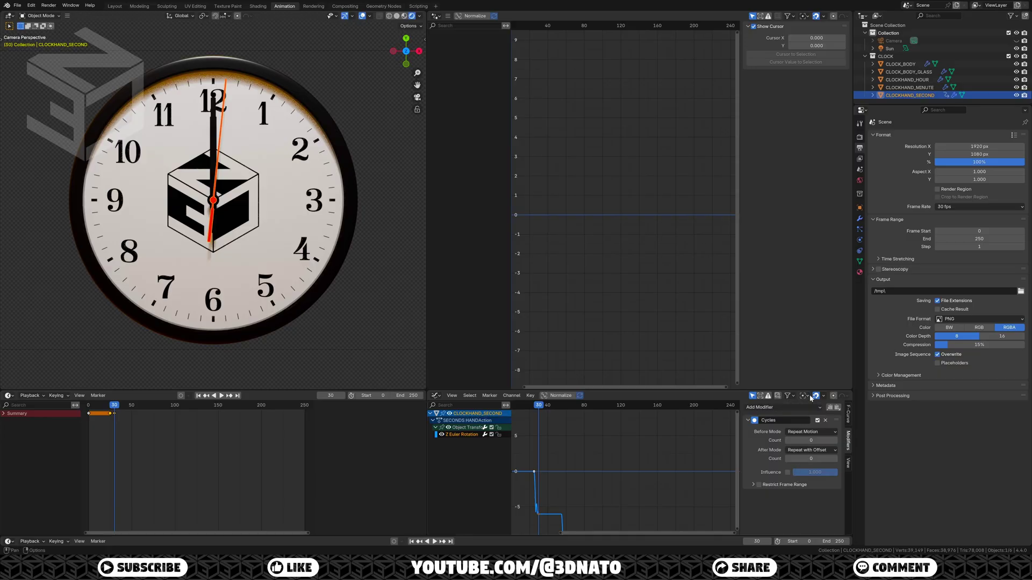
- Select CLOCKHAND_MINUTE in the Outliner
click(880, 88)
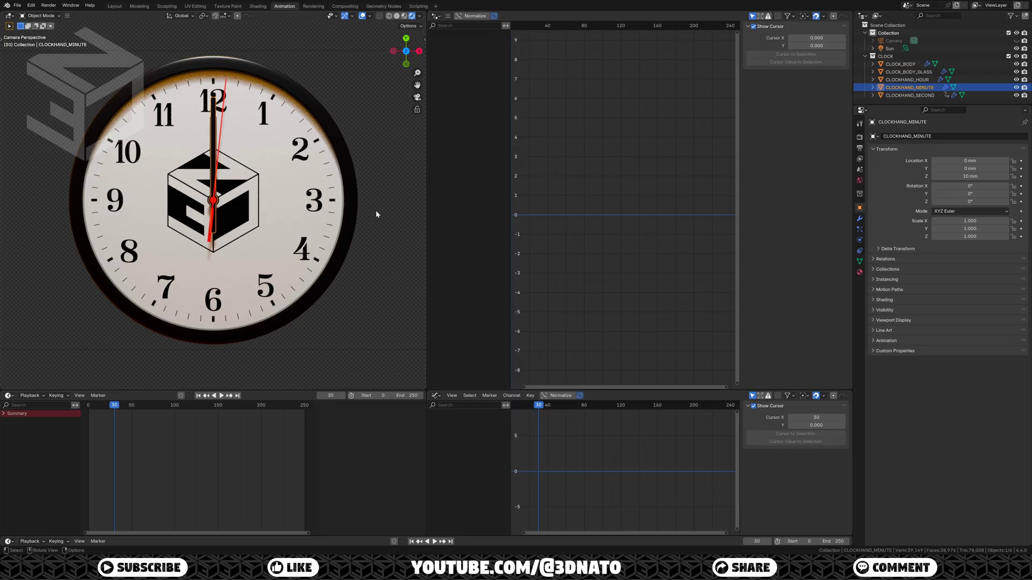
- Add a driver to the minute hand's Rotation Z and open its Drivers settings
key(n)
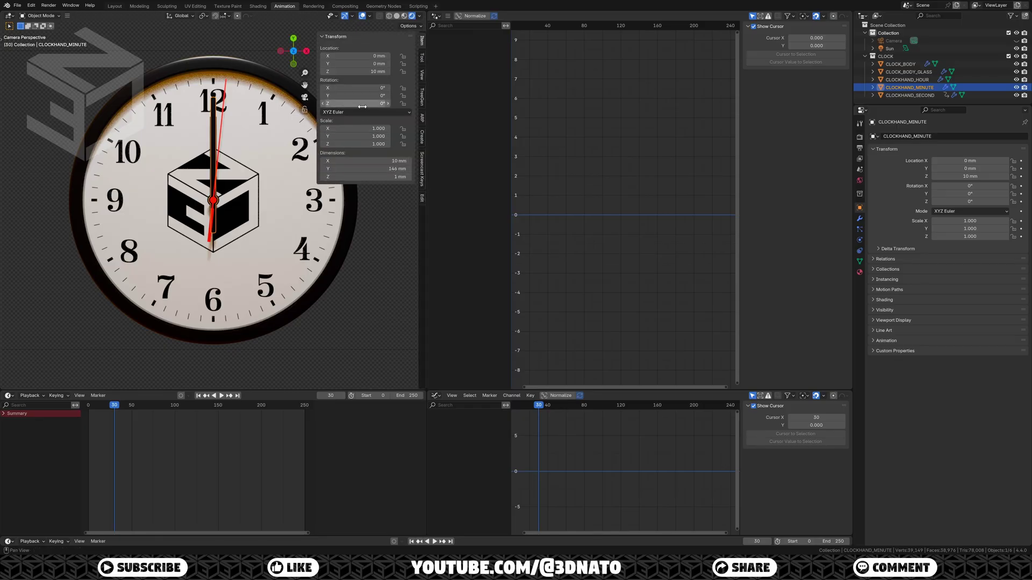
right_click(363, 107)
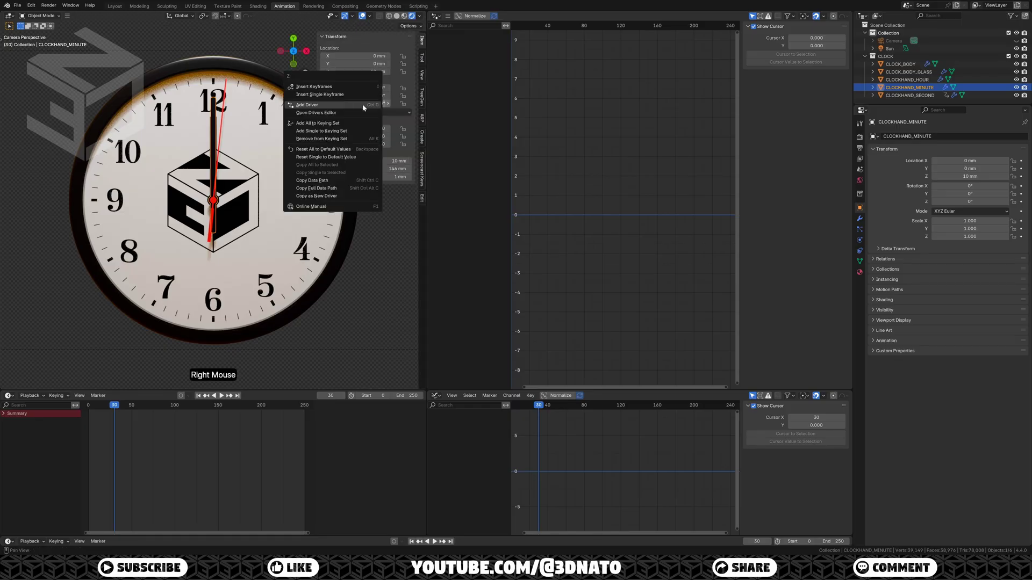
click(363, 107)
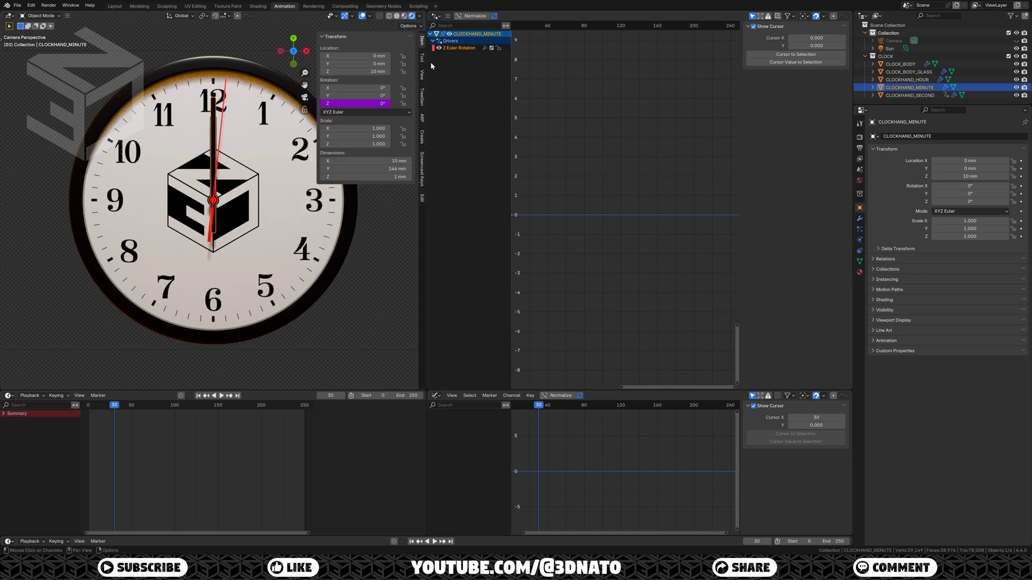
click(445, 50)
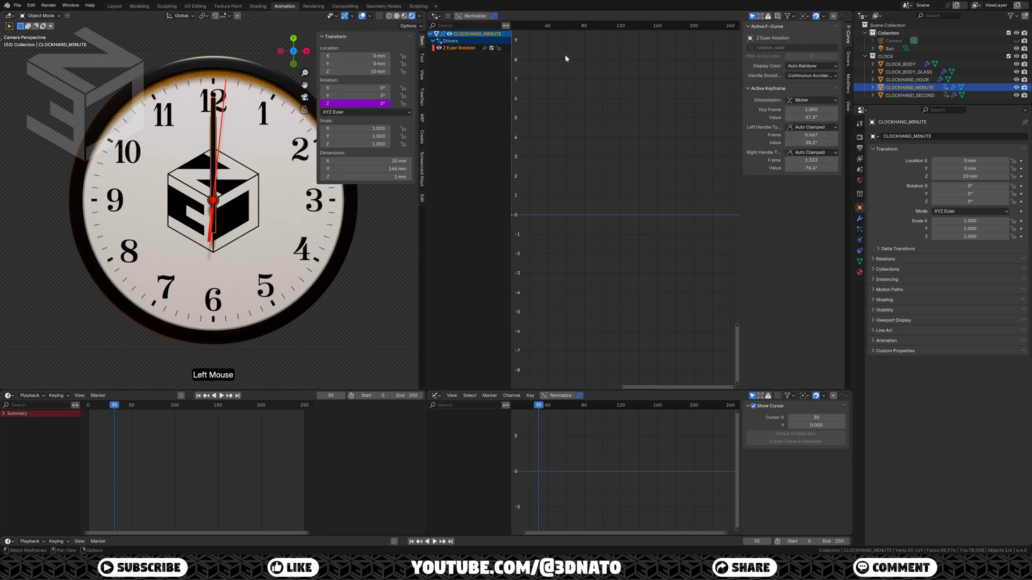
click(848, 61)
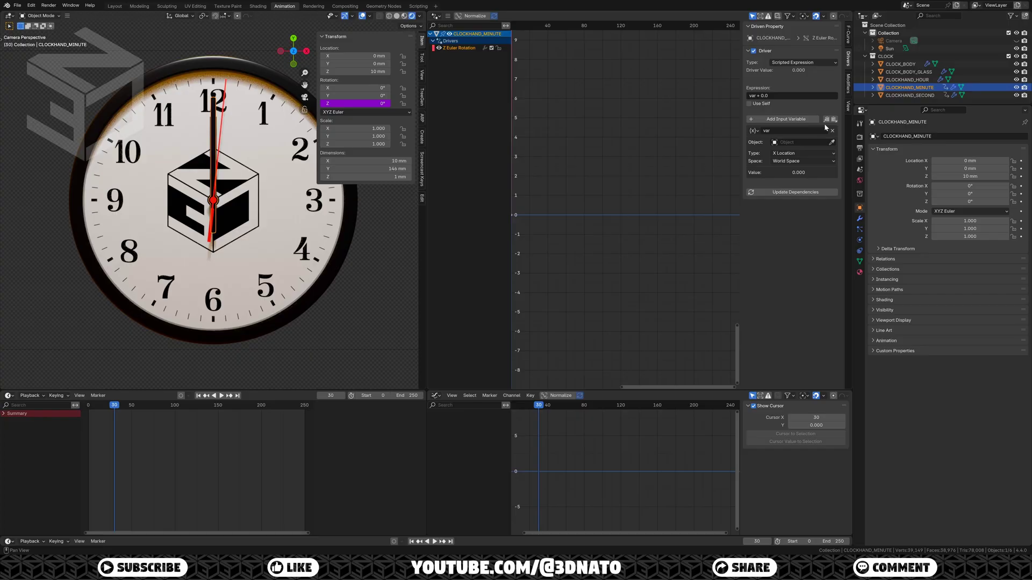
- Point the driver variable at CLOCKHAND_SECOND's Z Rotation and play the animation
click(818, 142)
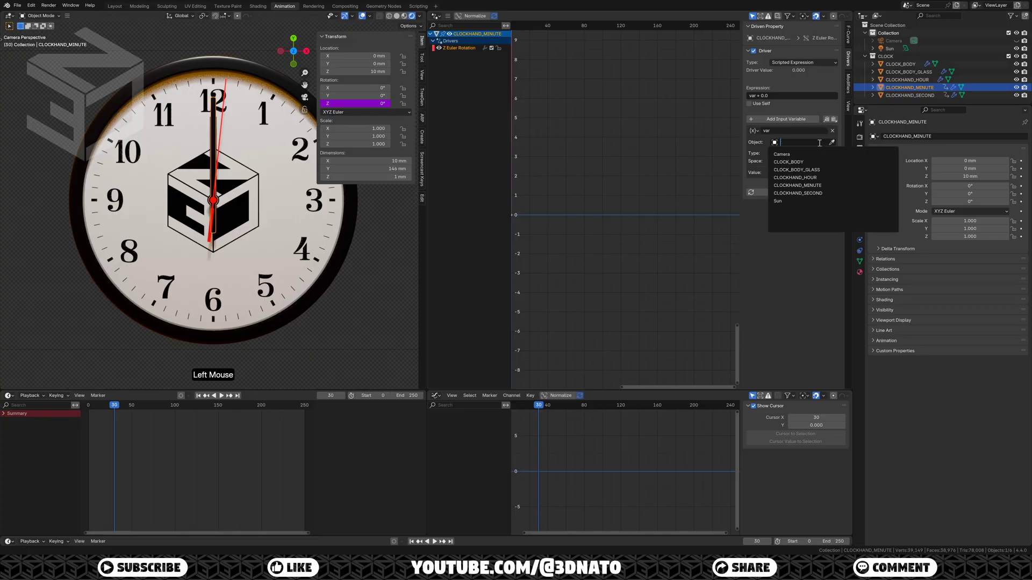
click(820, 194)
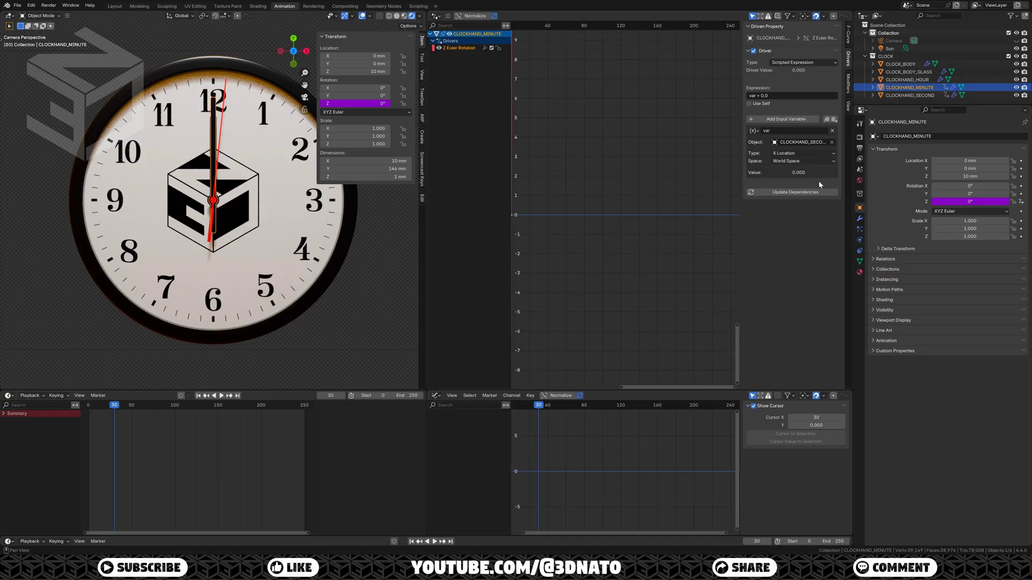
click(812, 153)
click(810, 209)
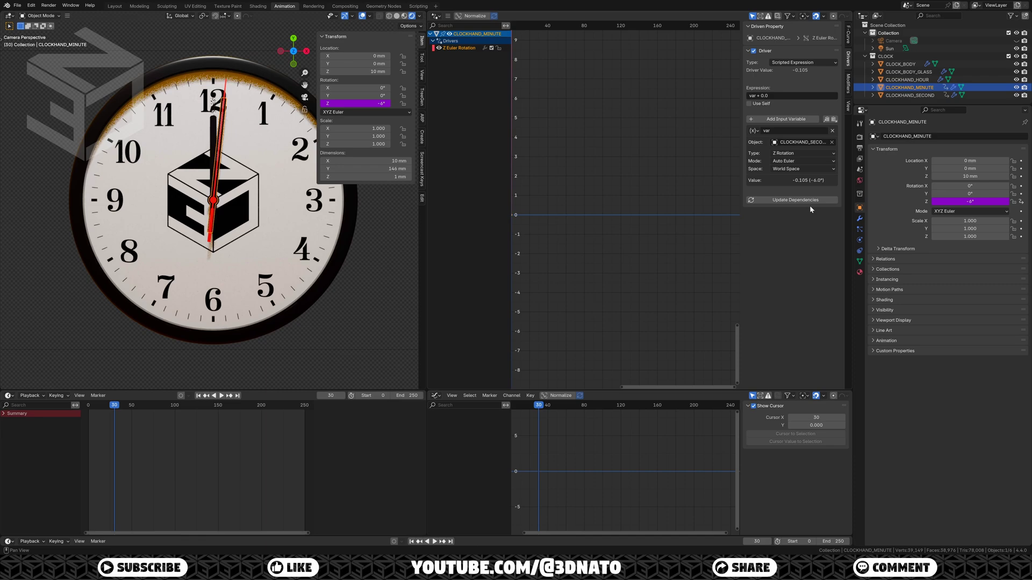
key(space)
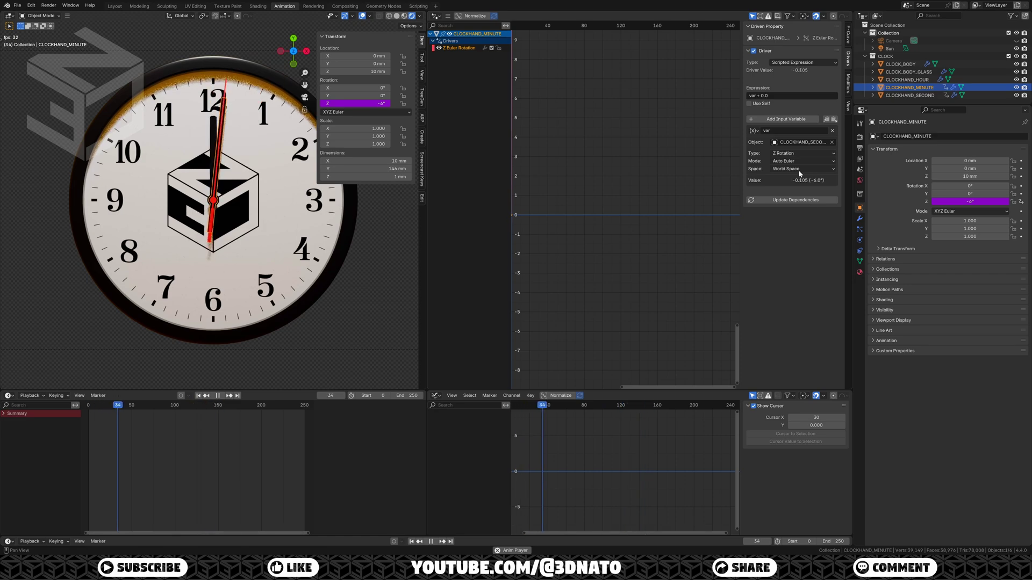
- Finish the minute hand's driver expression divided by 60 and stop playback
click(776, 96)
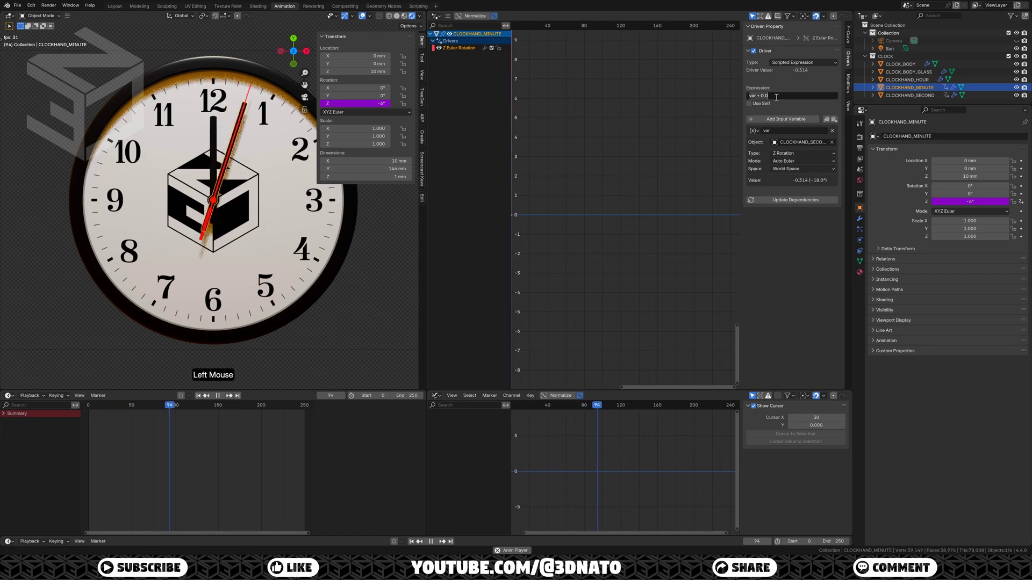
key(BackSpace)
key(BackSpace)
key(BackSpace)
text(var)
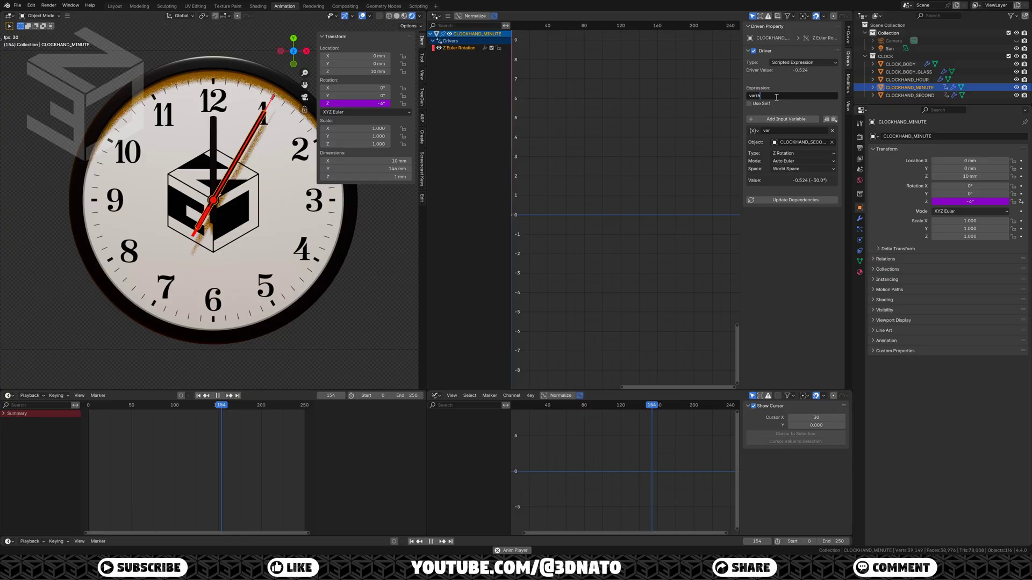
text(/60)
key(Return)
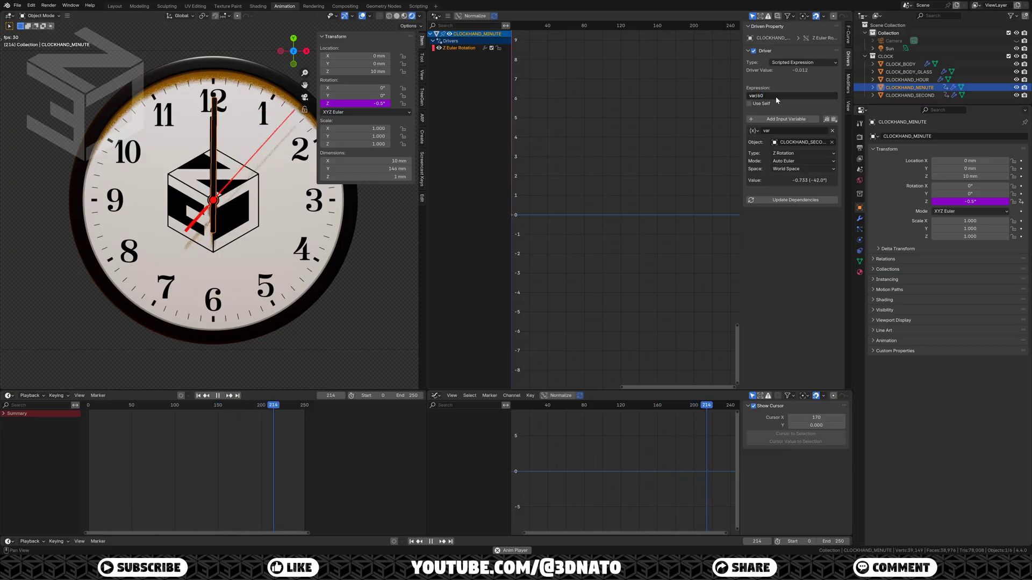
key(space)
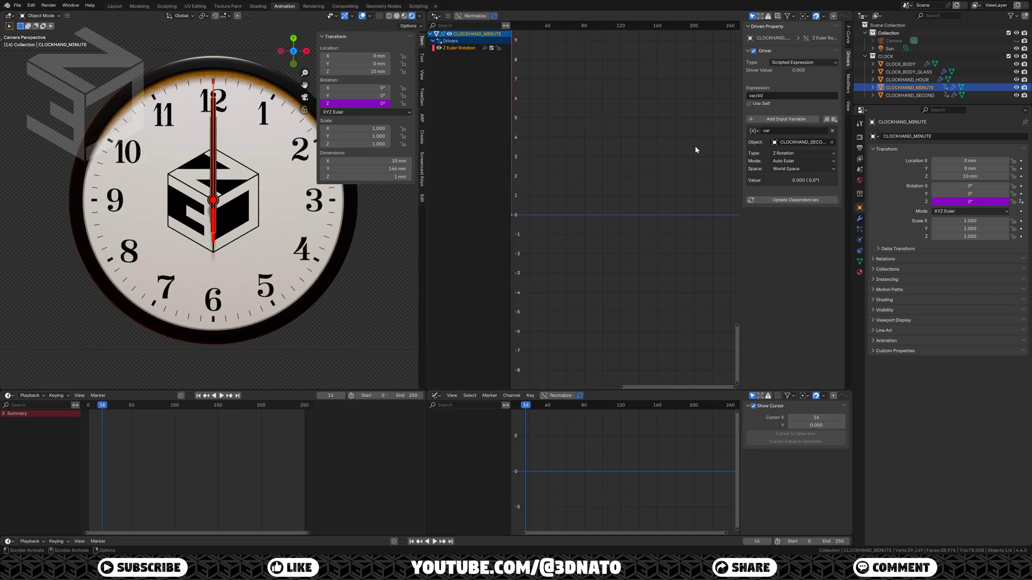
- Jump to frame 1800 and select CLOCKHAND_HOUR
click(331, 395)
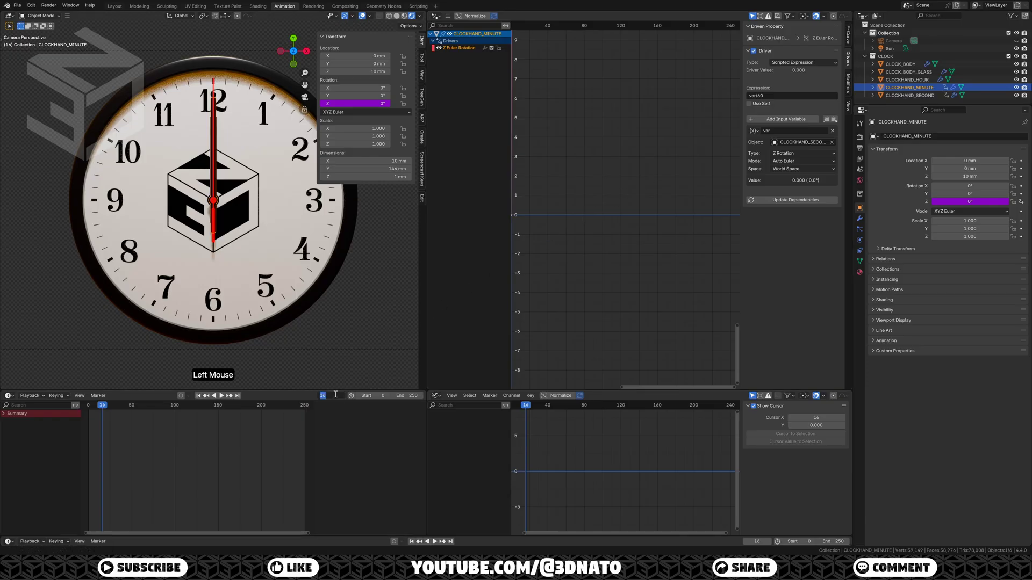
text(1800)
key(Return)
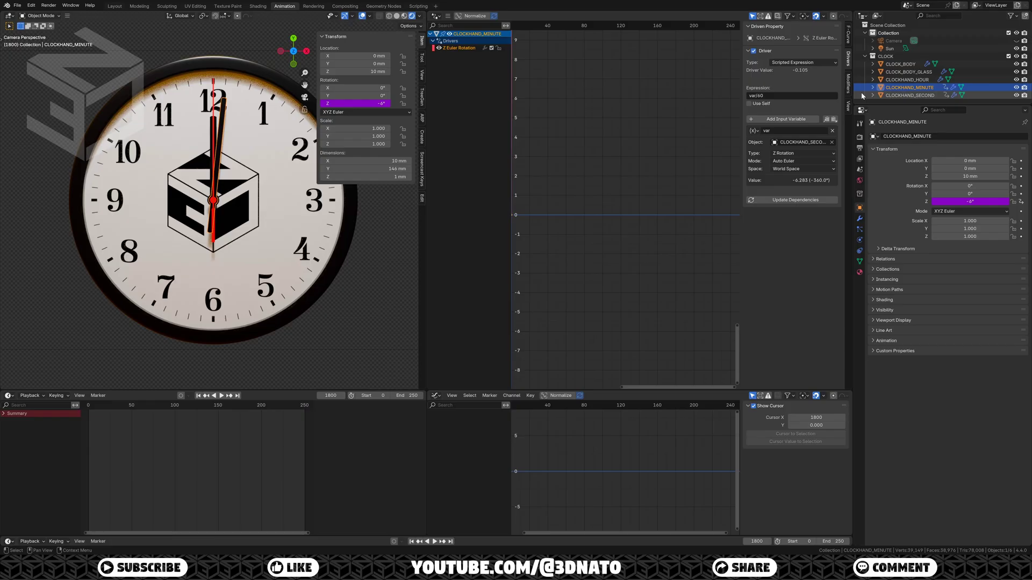
click(871, 79)
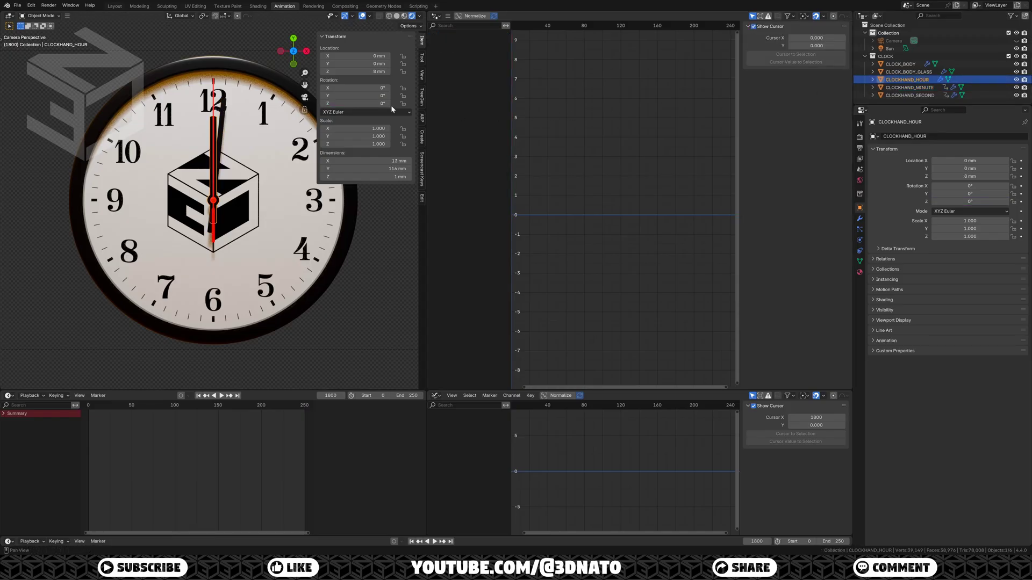
- Add a driver to CLOCKHAND_HOUR's Rotation Z and show its Z Euler Rotation channel
right_click(374, 105)
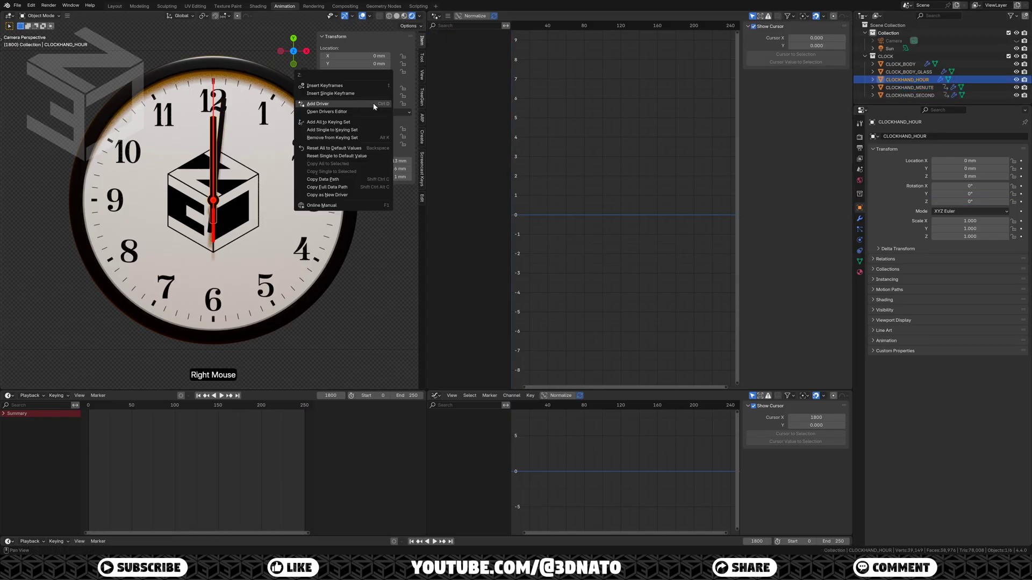
click(374, 105)
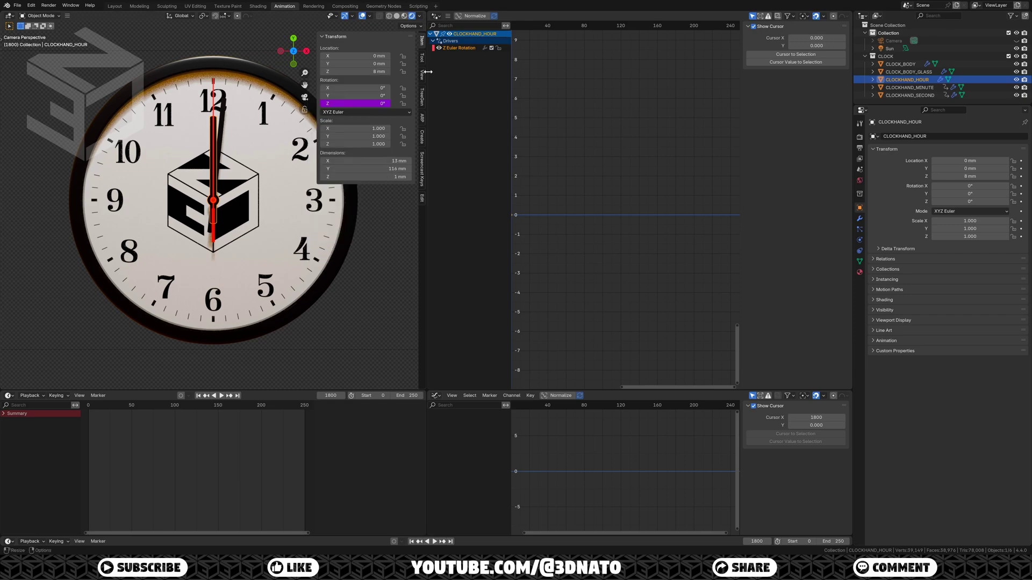
click(453, 50)
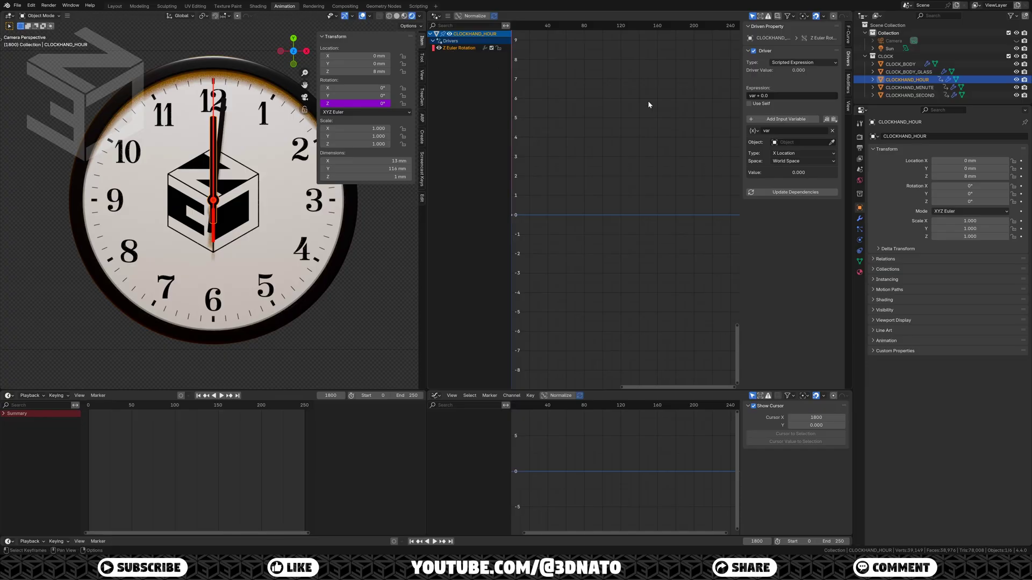
- Point the driver variable at CLOCKHAND_MINUTE with type Z Rotation
click(801, 142)
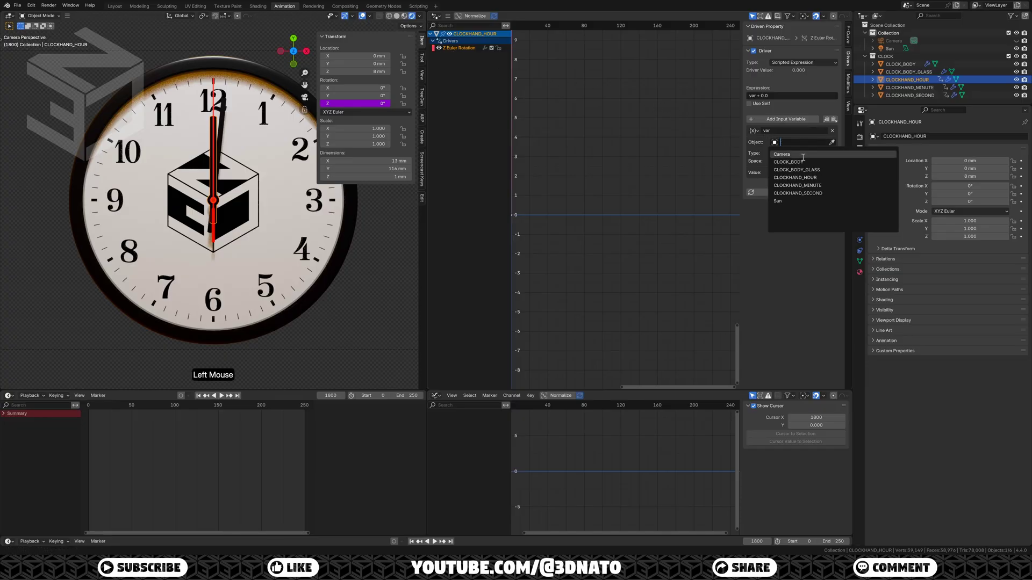
click(805, 185)
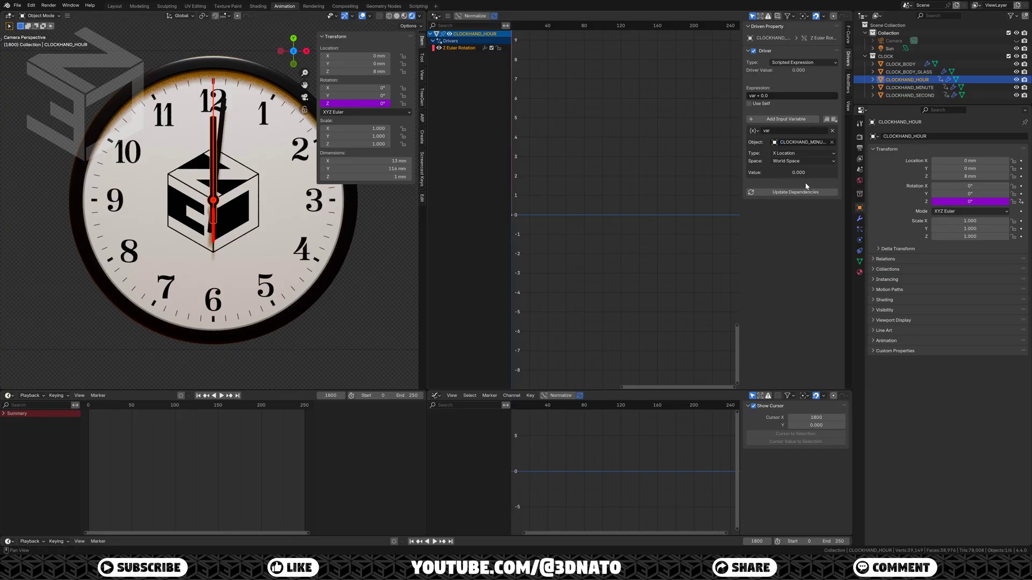
click(800, 153)
click(796, 209)
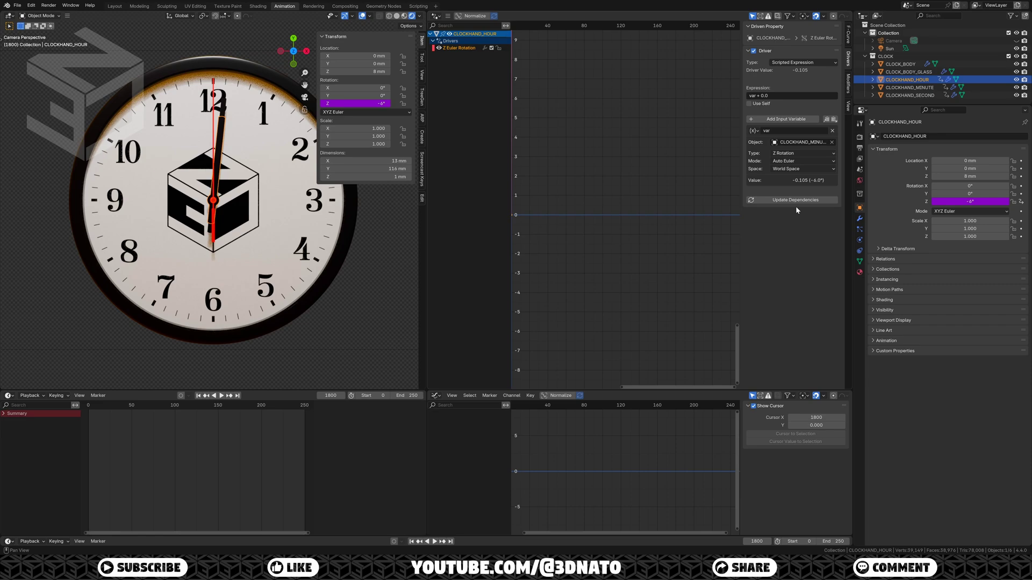
- Set the hour driver expression to var/12 and jump to frame 108000
click(772, 97)
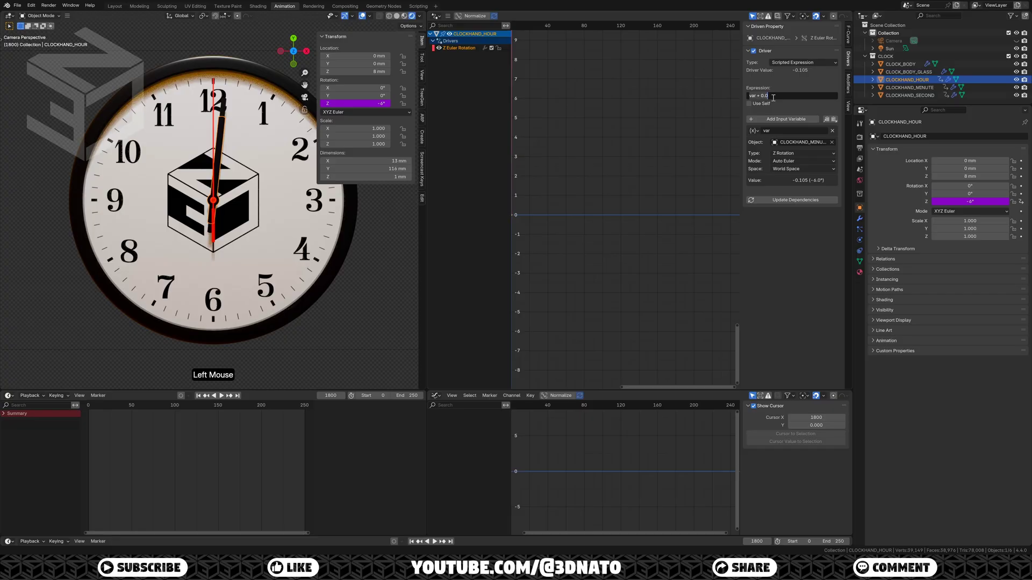
text(var/12)
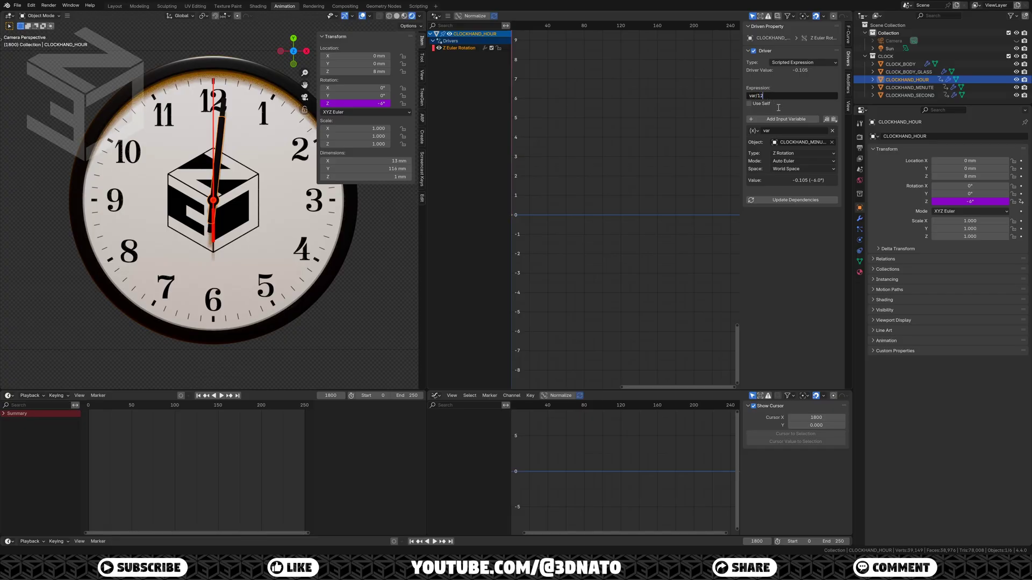
key(Return)
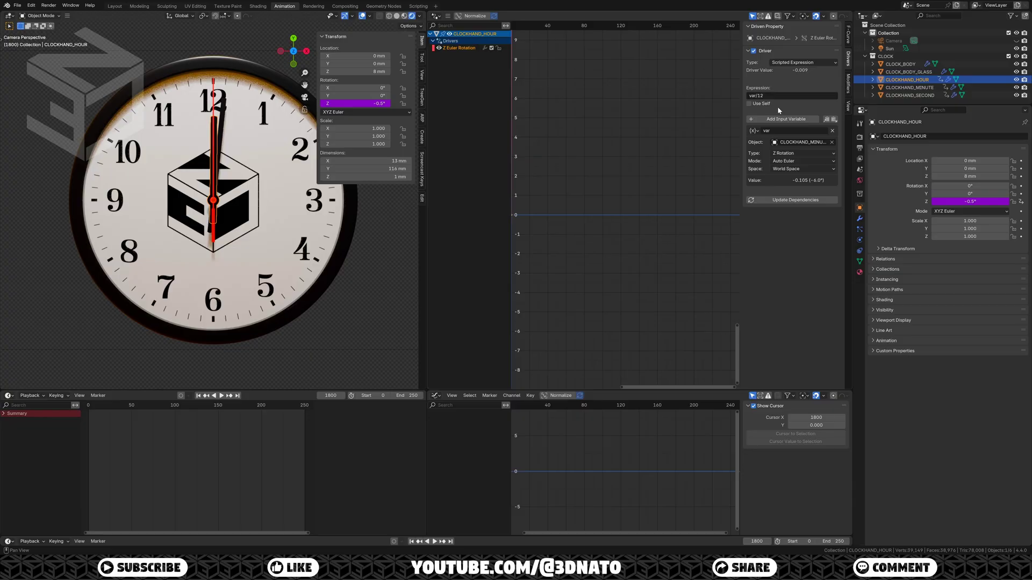
click(336, 395)
text(108000)
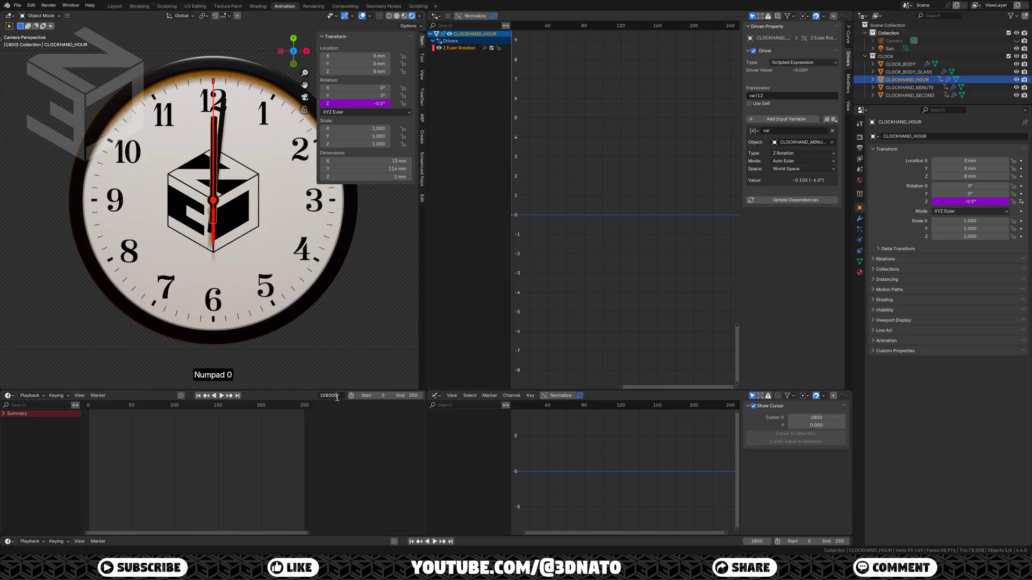
key(Return)
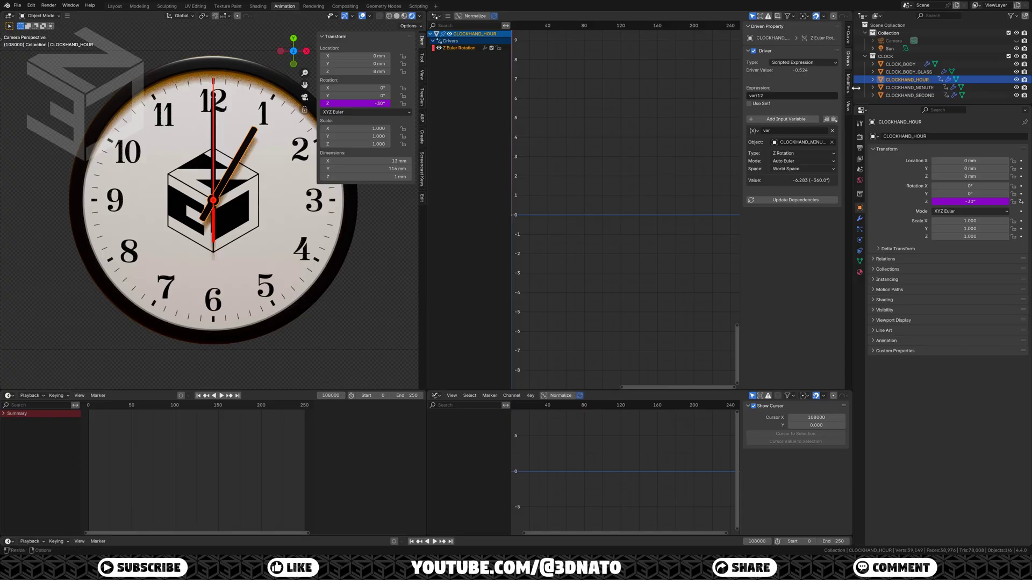
- Parent the glass and three clock hands to CLOCK_BODY with Ctrl+P > Object
click(899, 64)
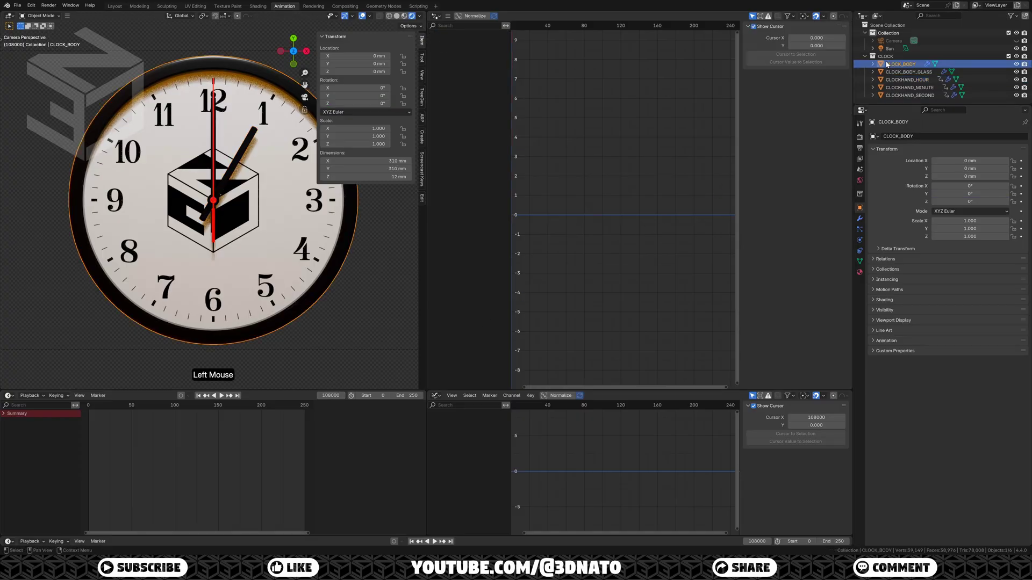
shift+click(894, 95)
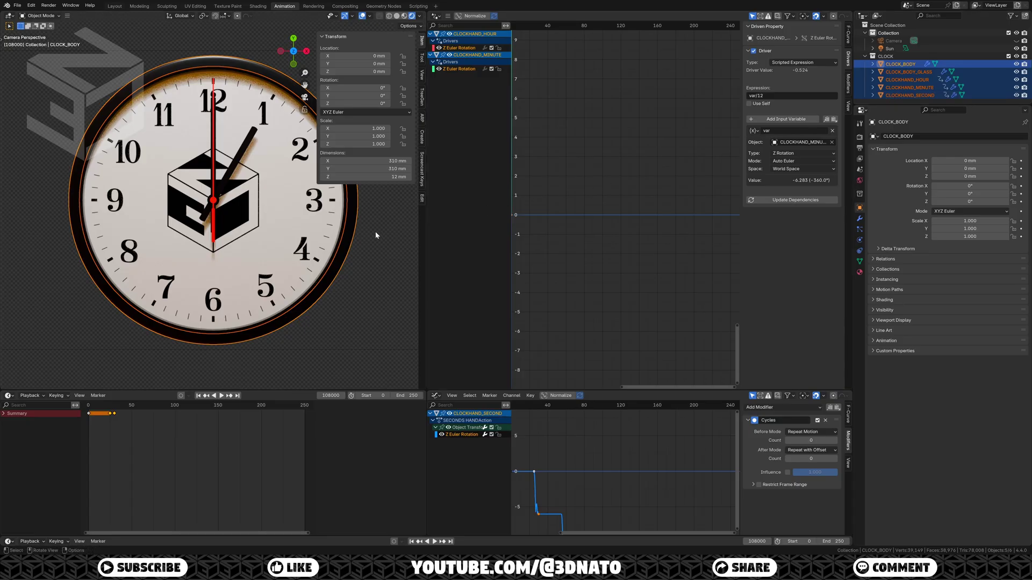
key(ctrl+p)
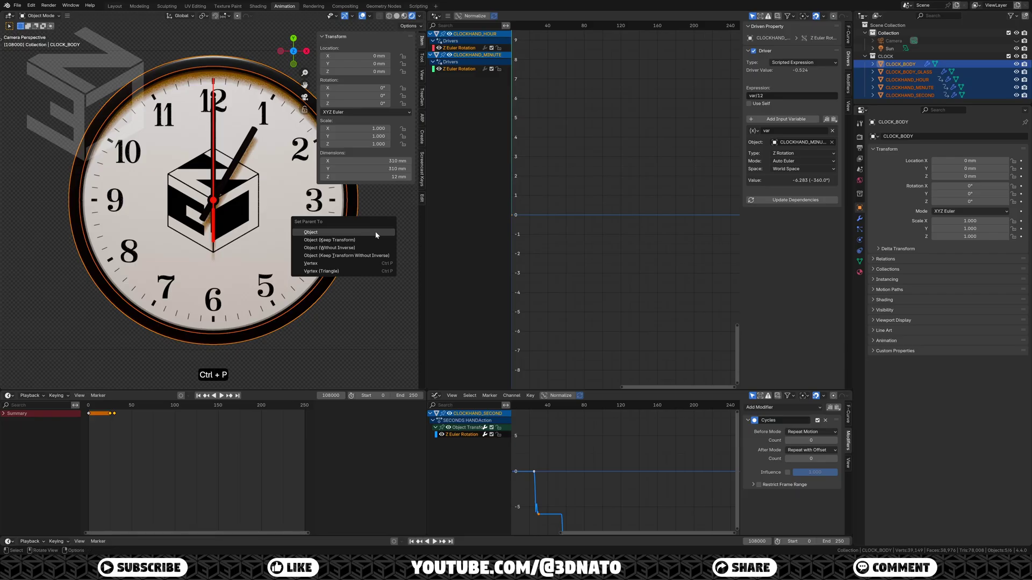
click(375, 234)
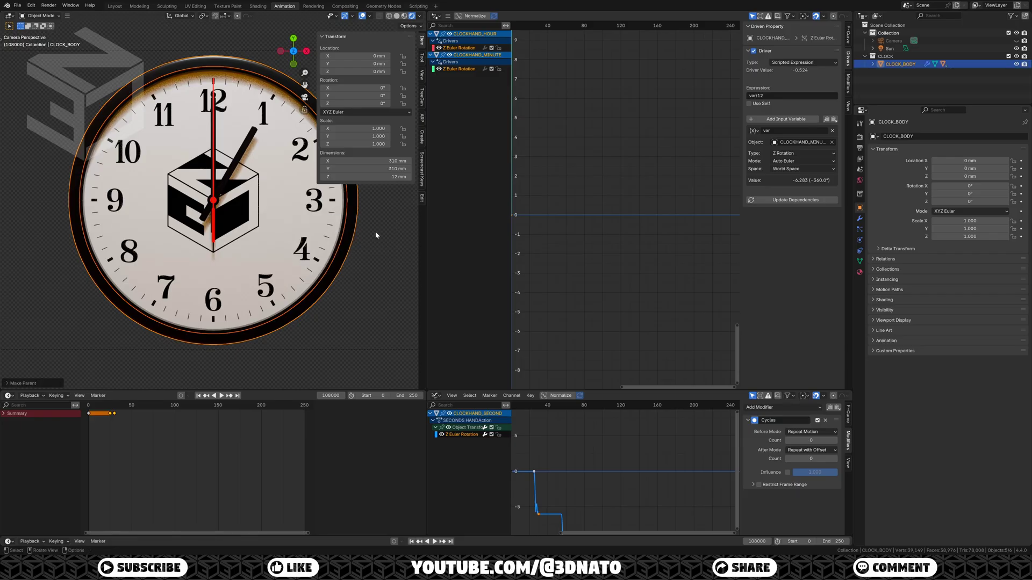
- Test the parenting with trial transforms of the clock body, cancelling each
key(r)
key(r)
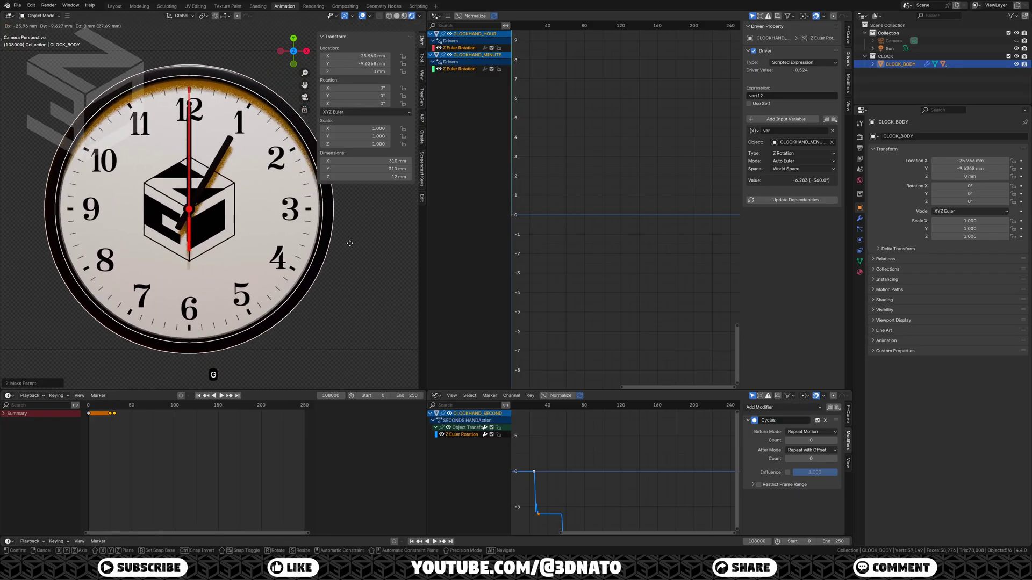
right_click(355, 254)
key(r)
key(r)
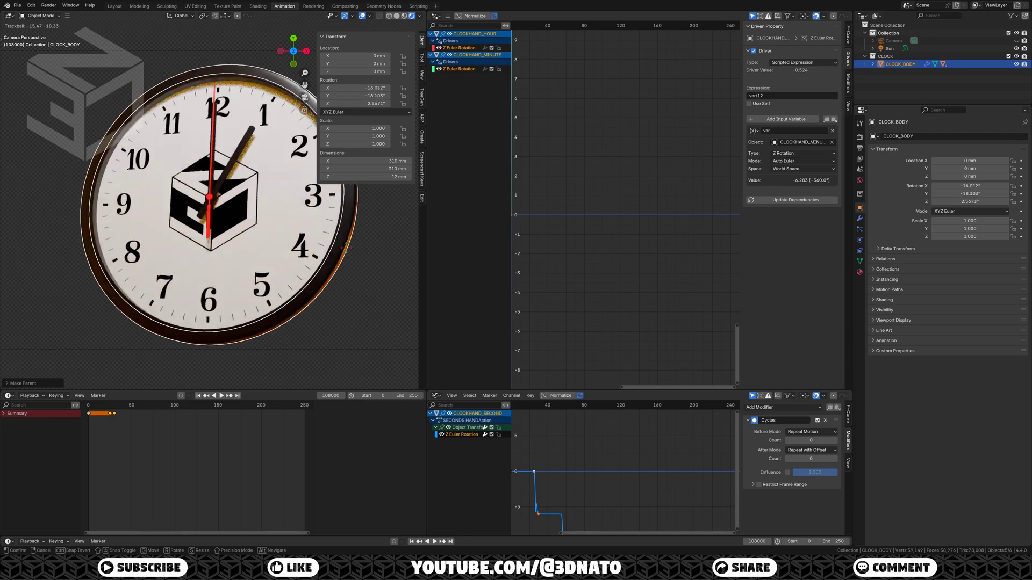
right_click(354, 246)
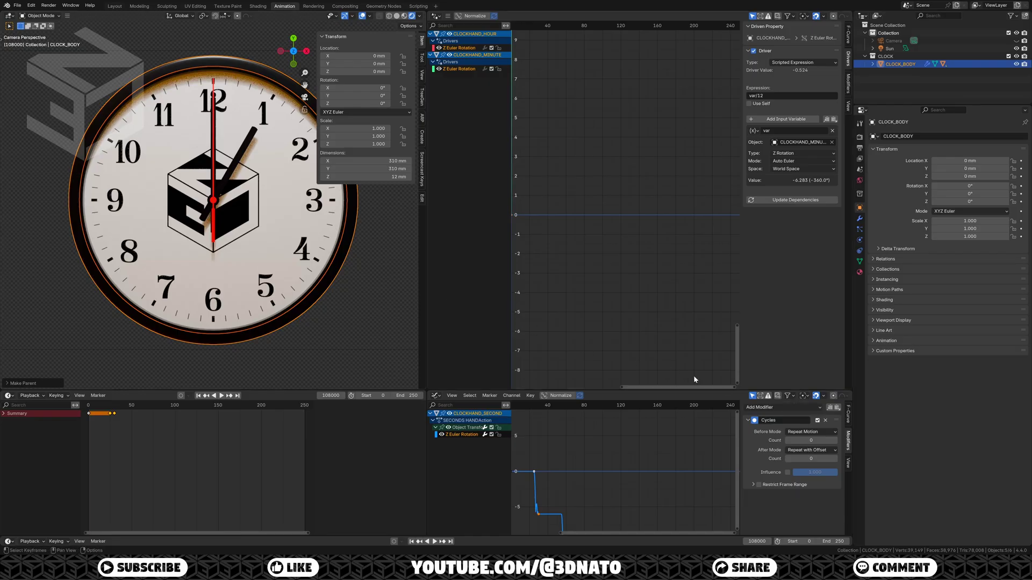
- Add a Noise modifier to the second hand's curve with Scale through Phase set to 0
click(777, 408)
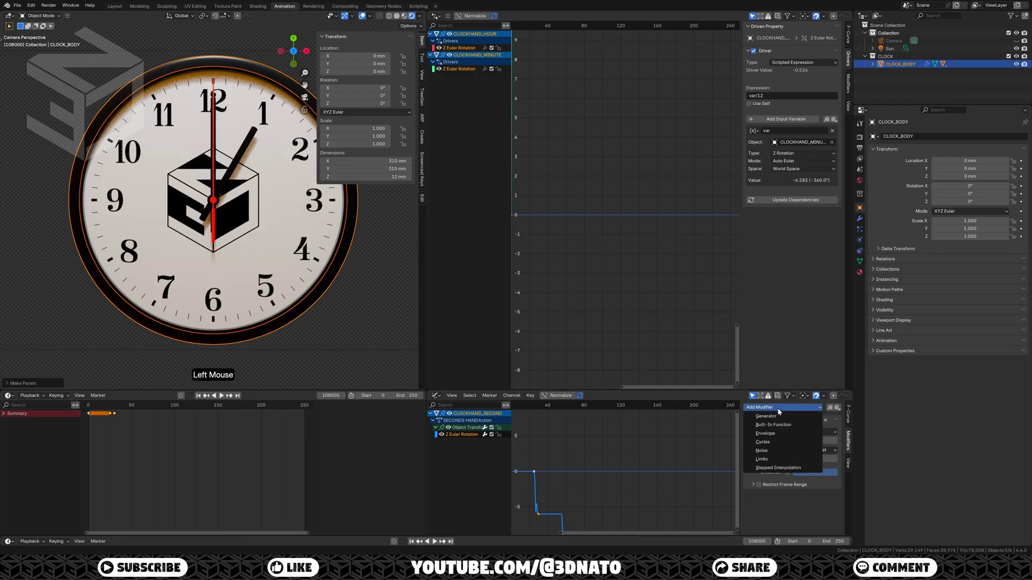
click(776, 449)
scroll(778, 452, down, 2)
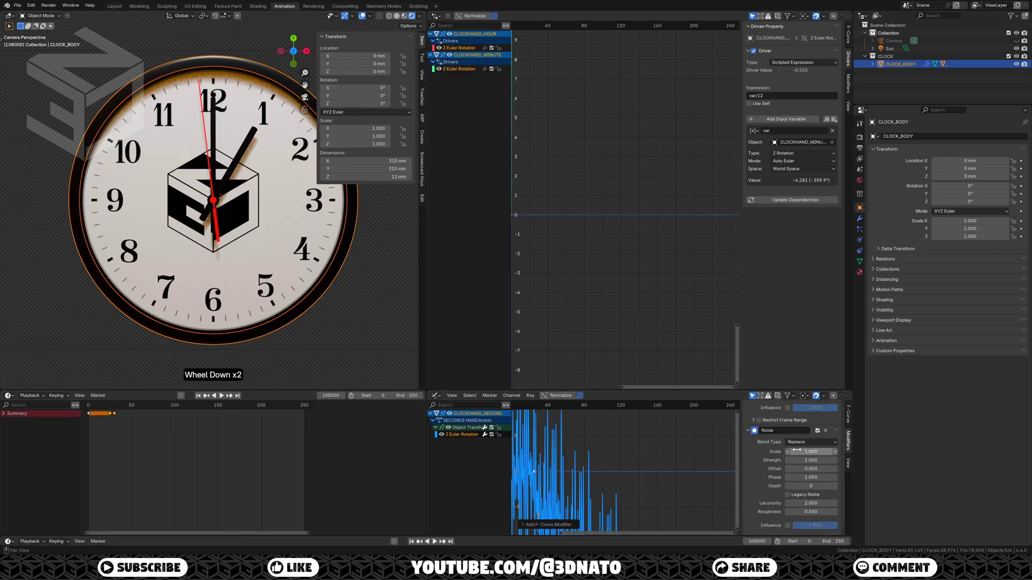
drag(802, 451, 801, 477)
text(0)
key(Return)
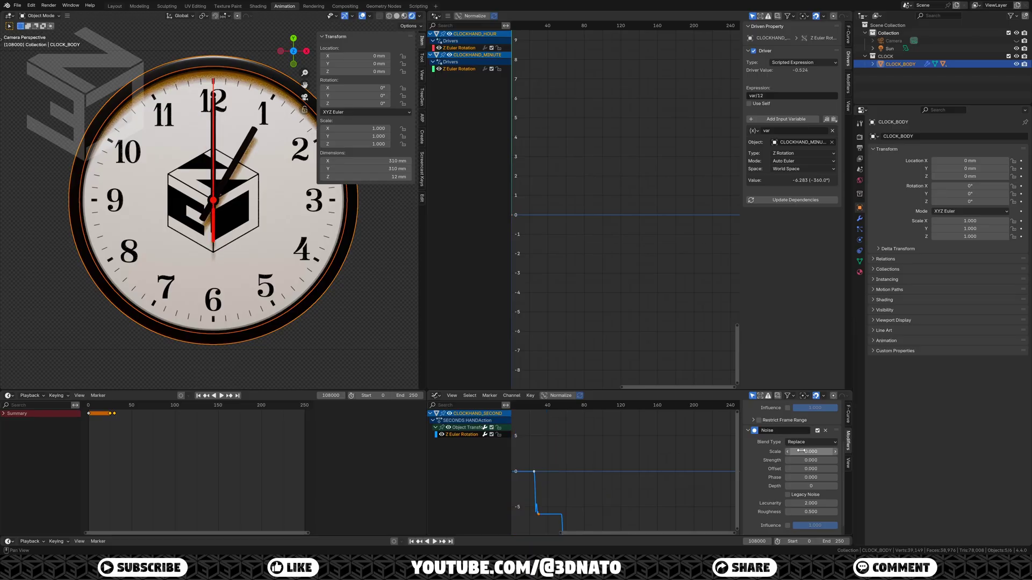
- Raise the Noise modifier's strength to about 2112
drag(802, 460, 887, 460)
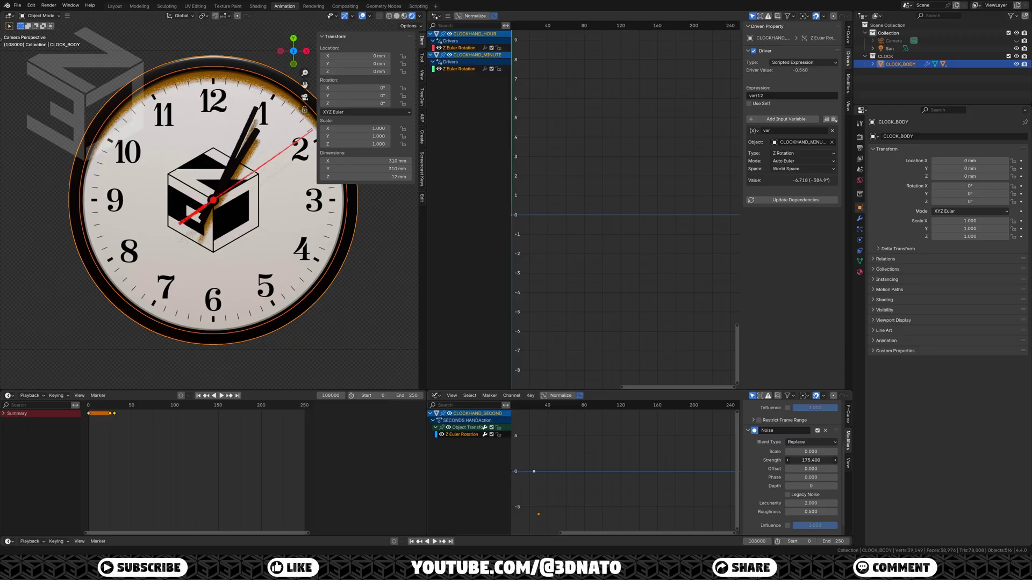
drag(810, 460, 834, 460)
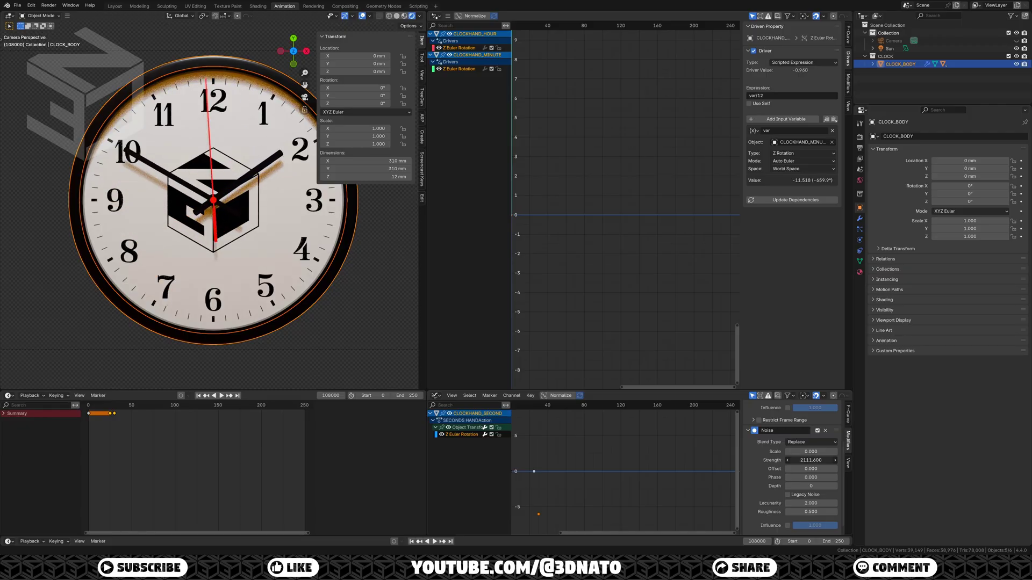
drag(810, 460, 803, 463)
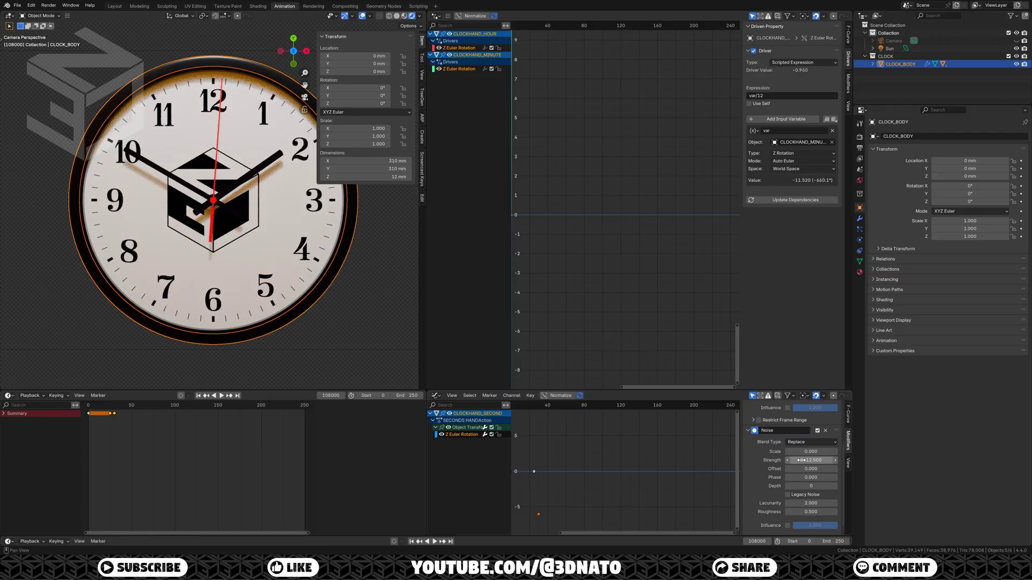